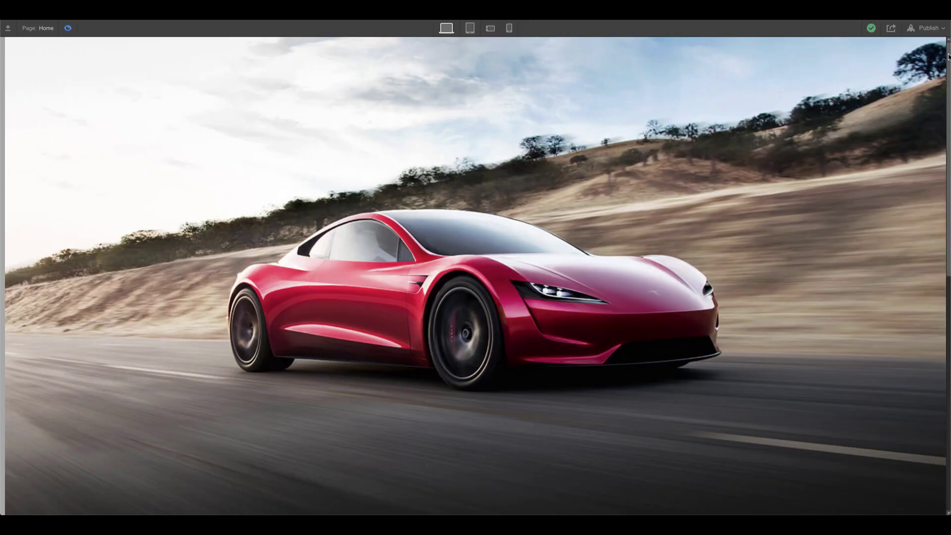
- Scroll the preview past the red sports car hero to the background video section
{"action": "scroll", "coordinate": [948, 56], "scroll_direction": "down", "scroll_amount": 3}
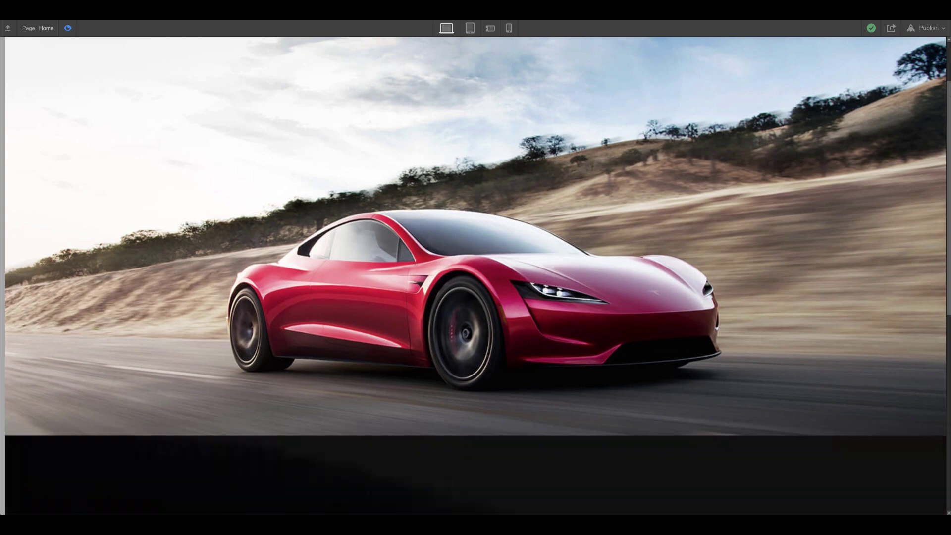
{"action": "left_click_drag", "start_coordinate": [948, 74], "coordinate": [949, 124]}
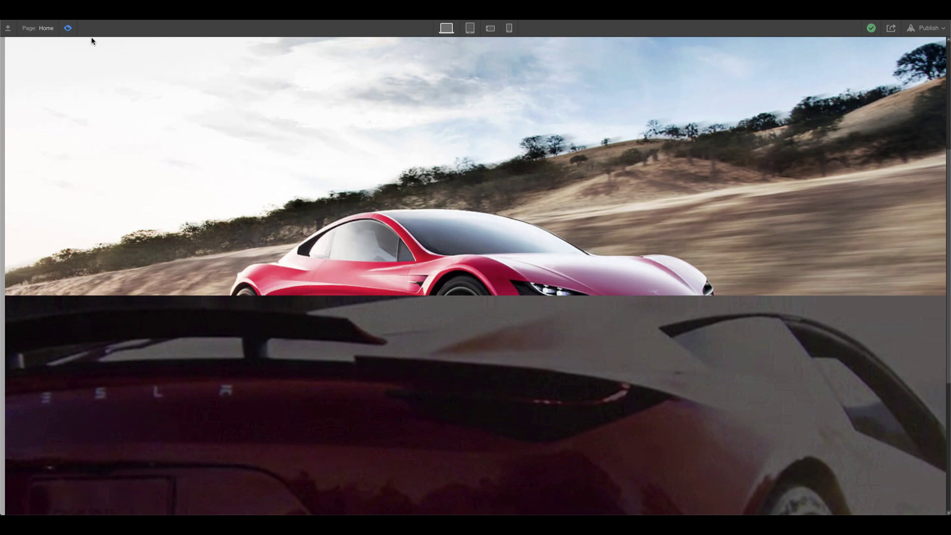
- Leave preview and insert a new Section between the hero and the Background Video
{"action": "left_click", "coordinate": [68, 28]}
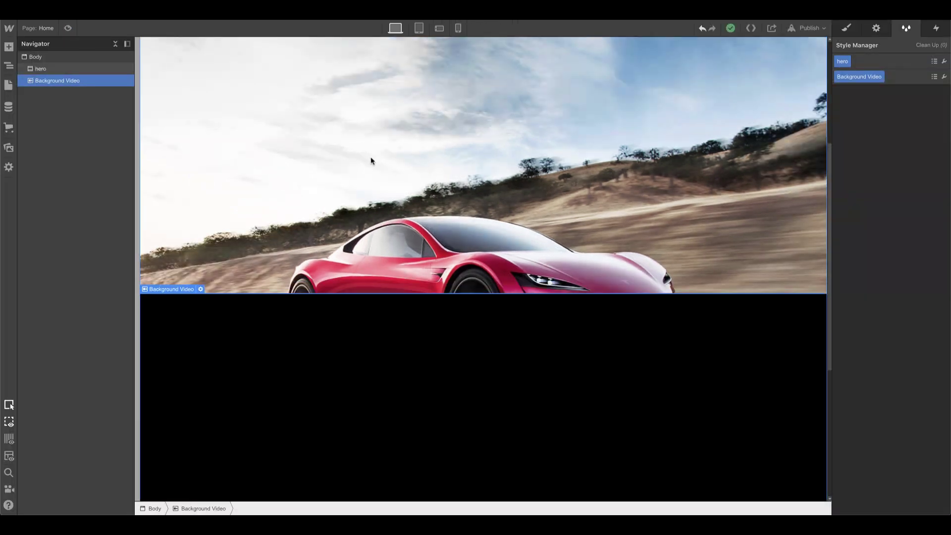
{"action": "left_click", "coordinate": [36, 57]}
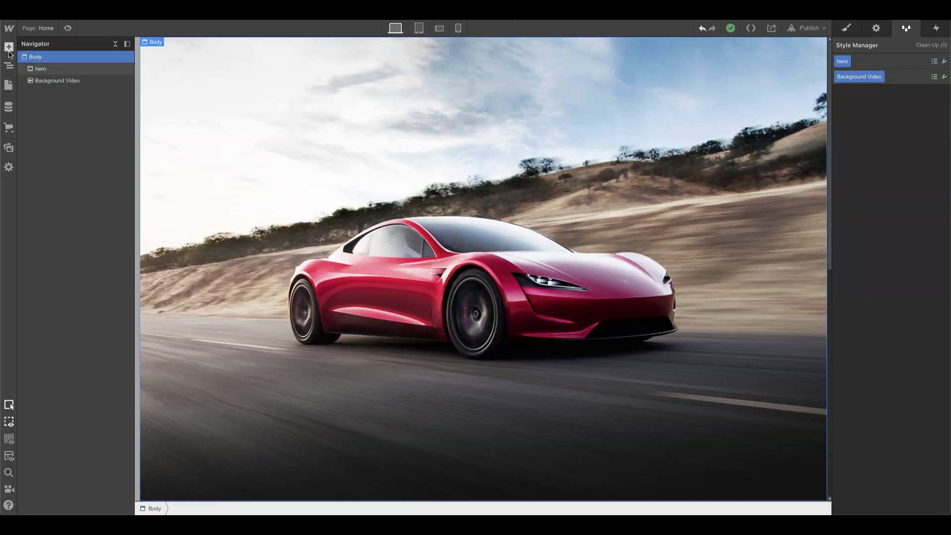
{"action": "left_click", "coordinate": [8, 46]}
{"action": "left_click_drag", "start_coordinate": [40, 115], "coordinate": [75, 78]}
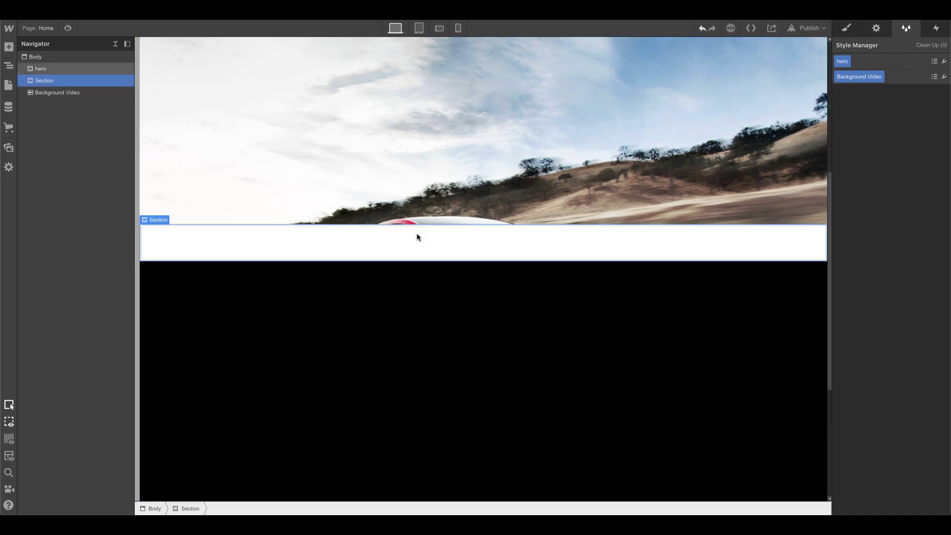
- Give the new section the class 'horizontal scroll section'
{"action": "left_click", "coordinate": [846, 28]}
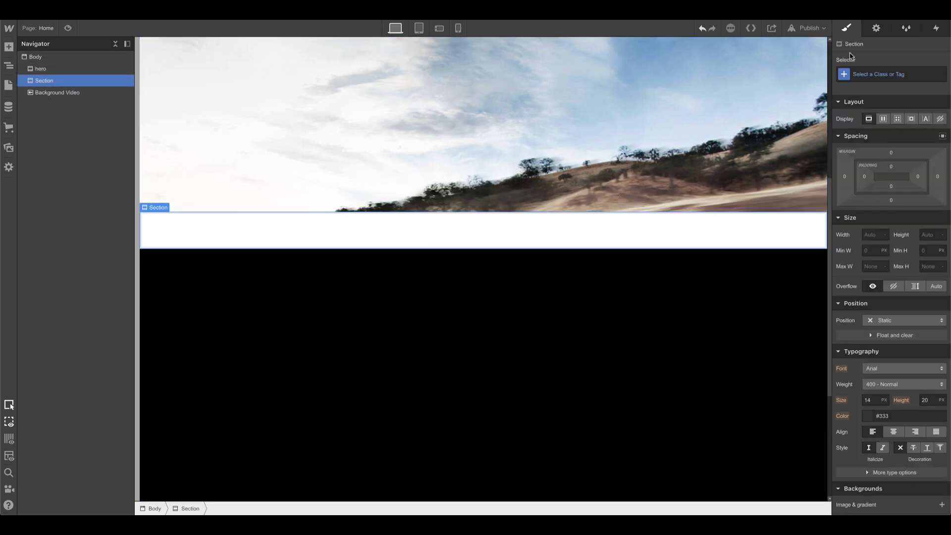
{"action": "left_click", "coordinate": [874, 74]}
{"action": "type", "text": "horizontal scroll section"}
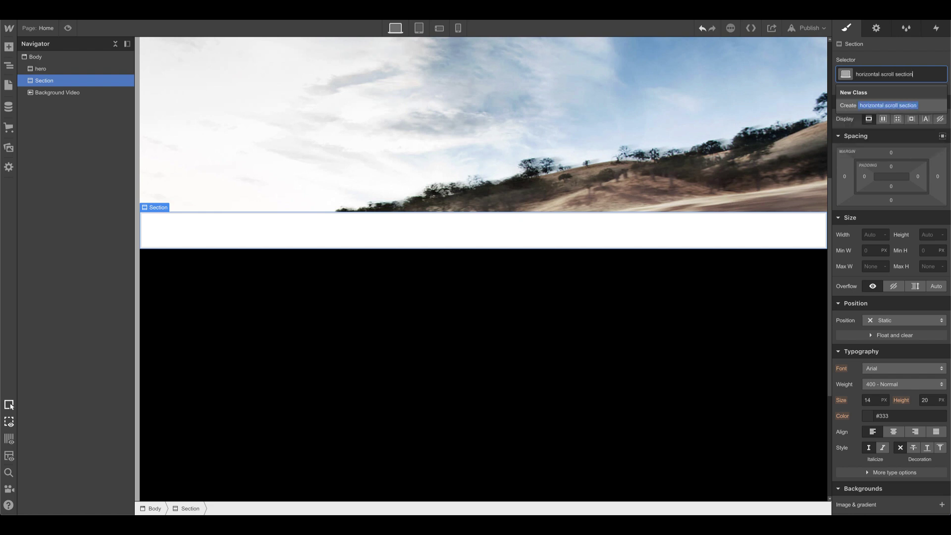
{"action": "key", "text": "Return"}
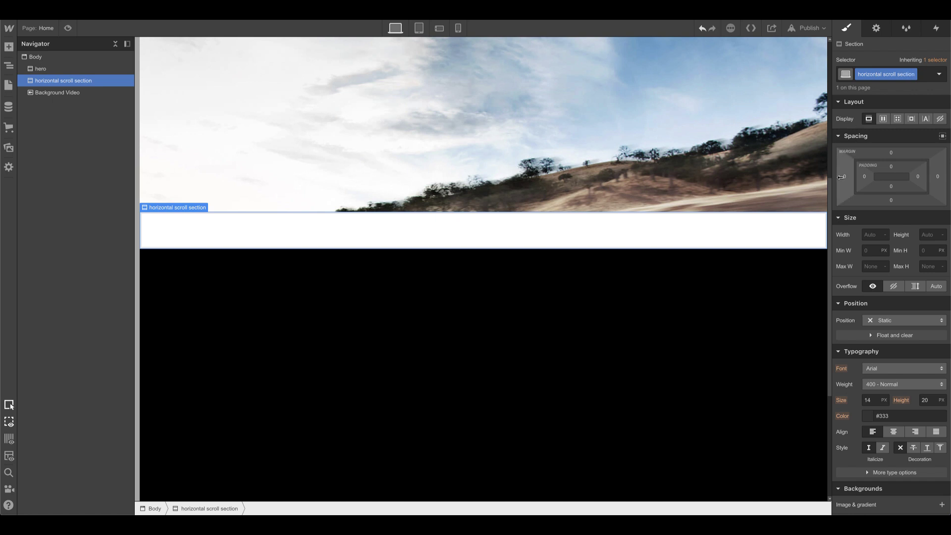
- Set the horizontal scroll section's height to 400 VH
{"action": "left_click_drag", "start_coordinate": [830, 193], "coordinate": [839, 159]}
{"action": "scroll", "coordinate": [671, 256], "scroll_direction": "down", "scroll_amount": 4}
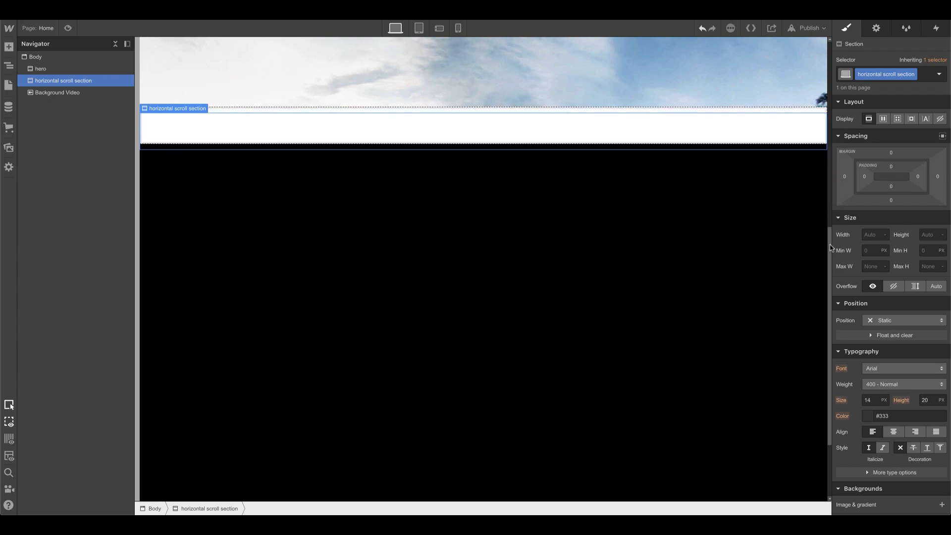
{"action": "scroll", "coordinate": [671, 256], "scroll_direction": "up", "scroll_amount": 3}
{"action": "scroll", "coordinate": [670, 256], "scroll_direction": "down", "scroll_amount": 1}
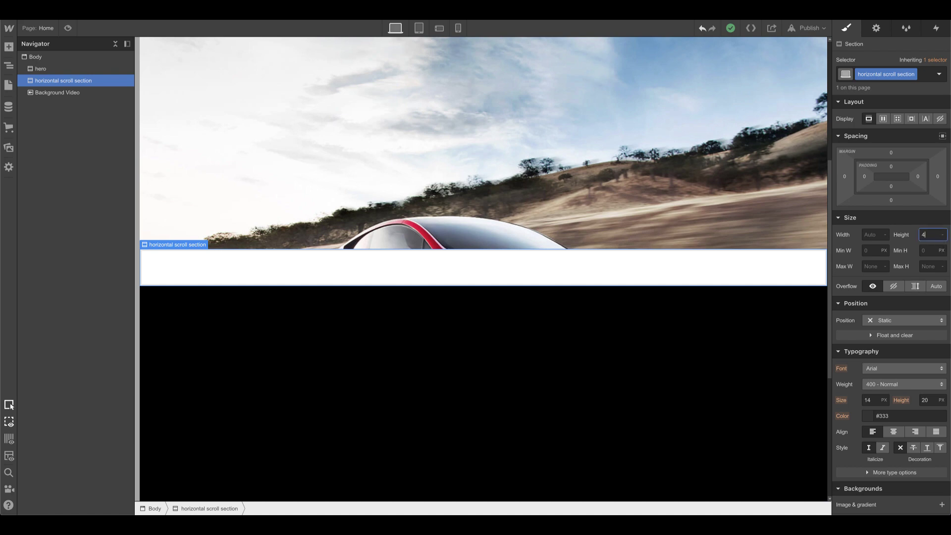
{"action": "key", "text": "Return"}
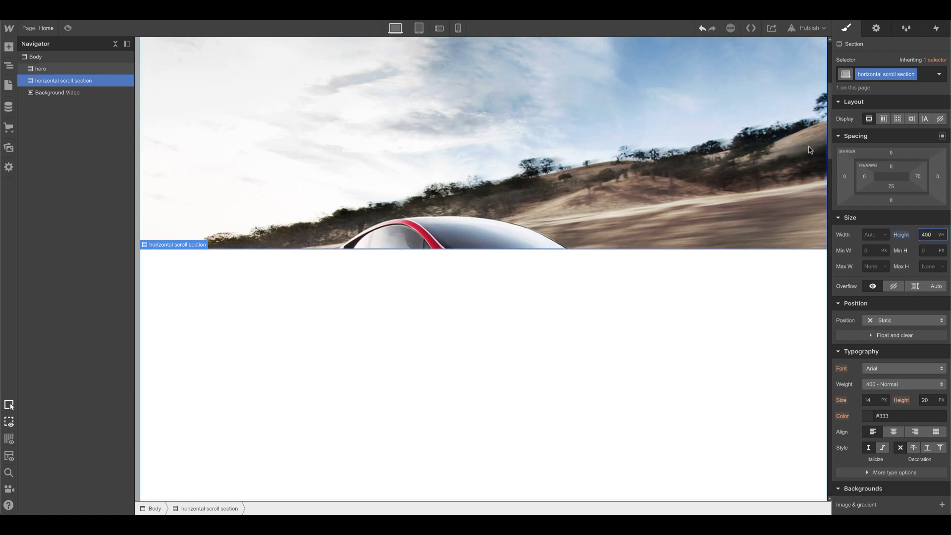
- Zero the section's padding and set its position to Relative
{"action": "mouse_move", "coordinate": [829, 103]}
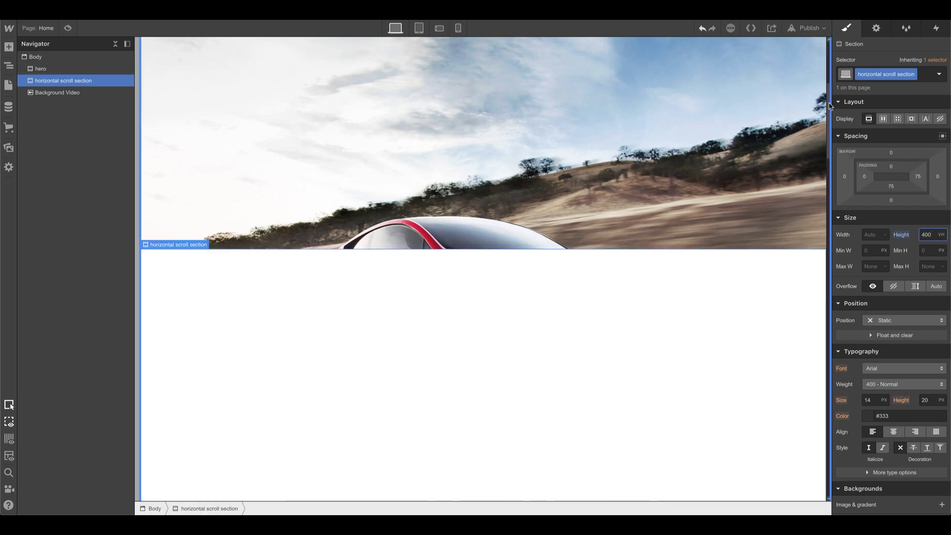
{"action": "left_click_drag", "start_coordinate": [828, 69], "coordinate": [835, 138]}
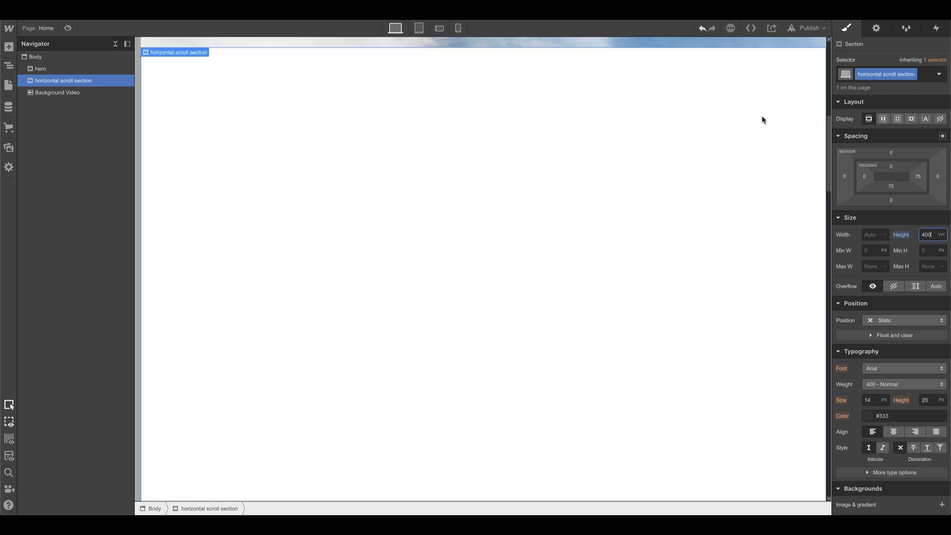
{"action": "left_click_drag", "start_coordinate": [829, 159], "coordinate": [829, 201]}
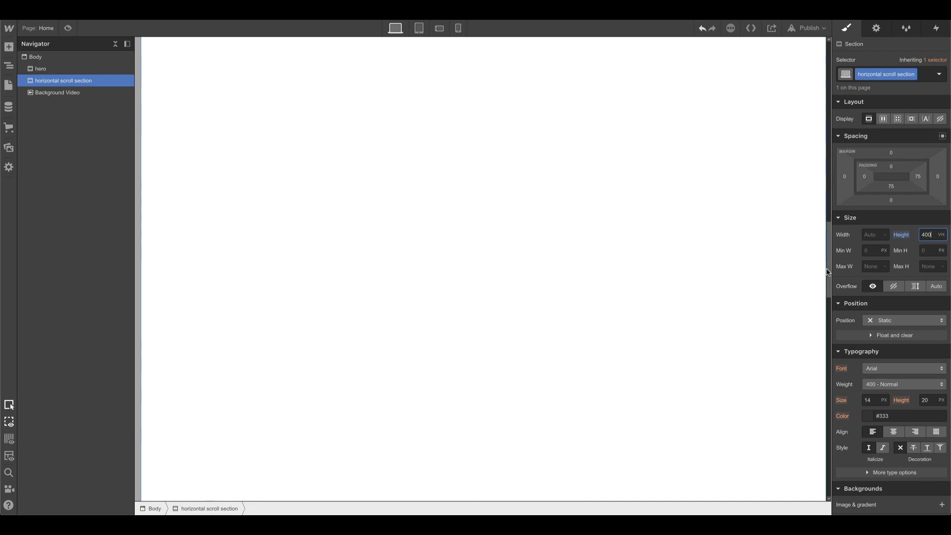
{"action": "left_click_drag", "start_coordinate": [824, 375], "coordinate": [828, 138]}
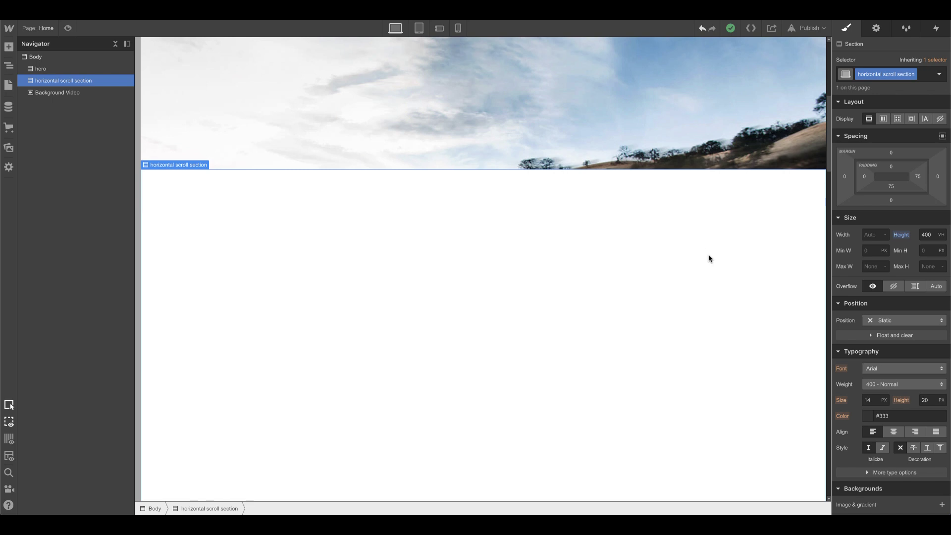
{"action": "left_click", "coordinate": [898, 322]}
{"action": "left_click", "coordinate": [905, 337]}
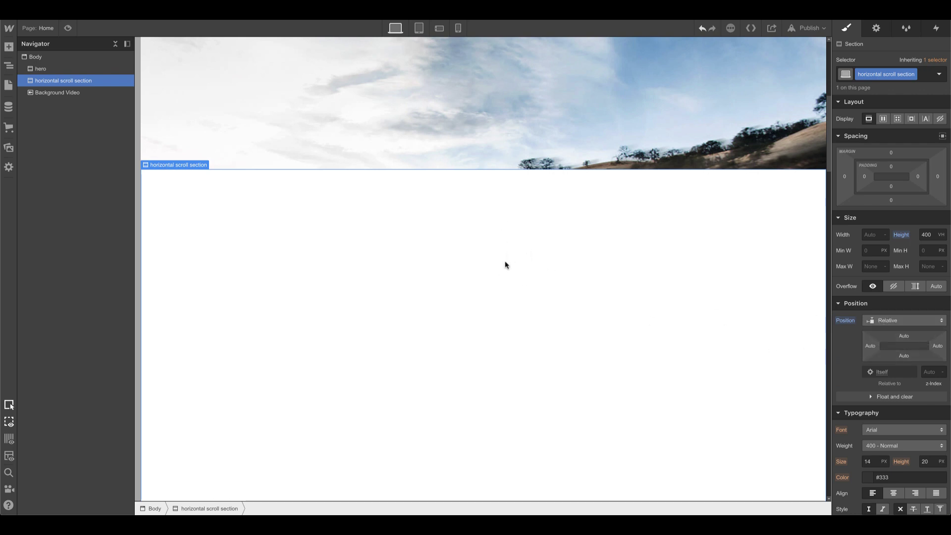
- Add a Div Block inside the section and class it 'horizontal scroll wrapper'
{"action": "key", "text": "a"}
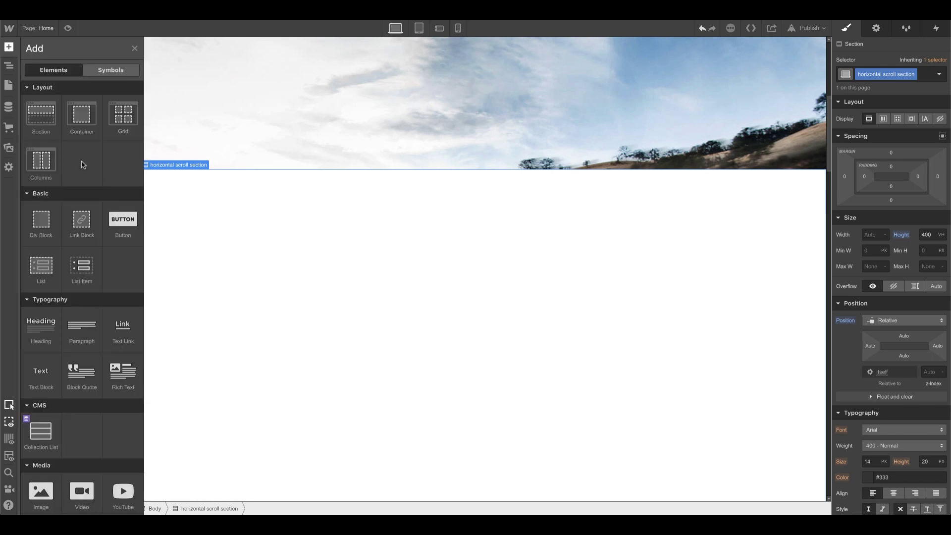
{"action": "left_click_drag", "start_coordinate": [42, 221], "coordinate": [480, 233]}
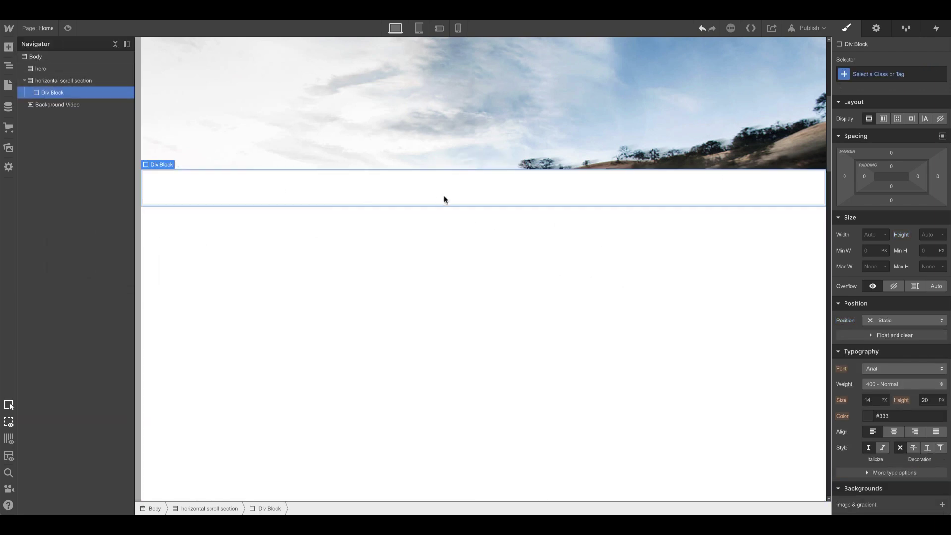
{"action": "left_click", "coordinate": [896, 76]}
{"action": "type", "text": "horizontal scro"}
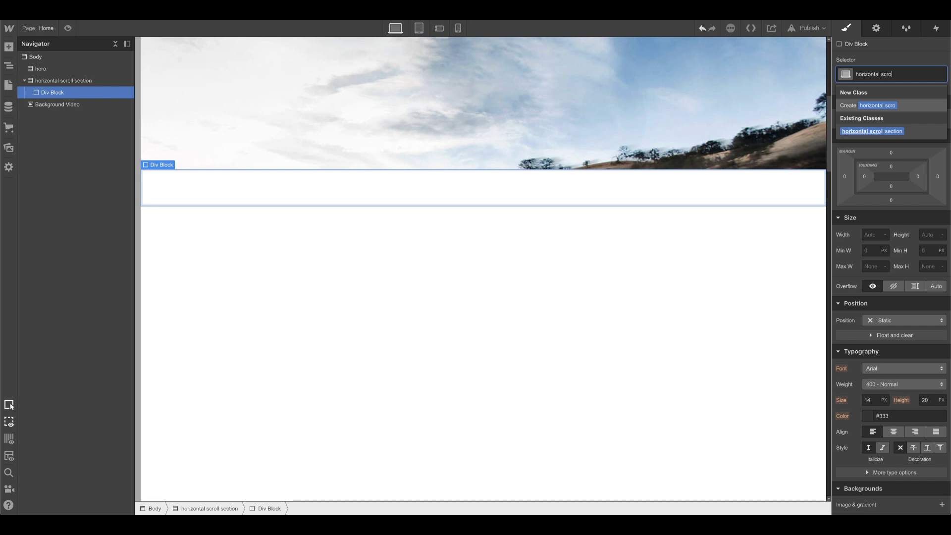
{"action": "type", "text": "ll c"}
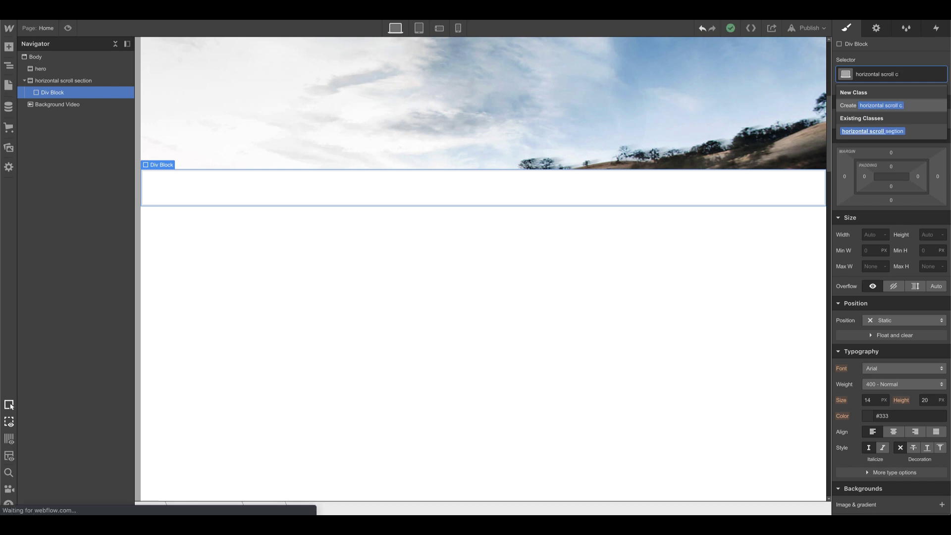
{"action": "key", "text": "BackSpace"}
{"action": "type", "text": "wrapper"}
{"action": "key", "text": "Return"}
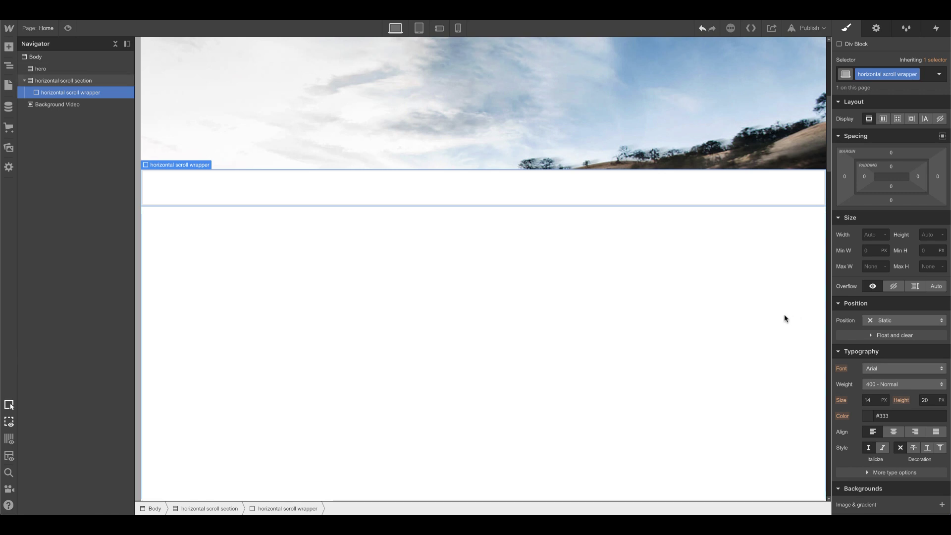
{"action": "scroll", "coordinate": [778, 311], "scroll_direction": "down", "scroll_amount": 5}
{"action": "scroll", "coordinate": [777, 312], "scroll_direction": "up", "scroll_amount": 2}
- Make the wrapper Sticky with a top offset of 0
{"action": "left_click_drag", "start_coordinate": [828, 138], "coordinate": [838, 113]}
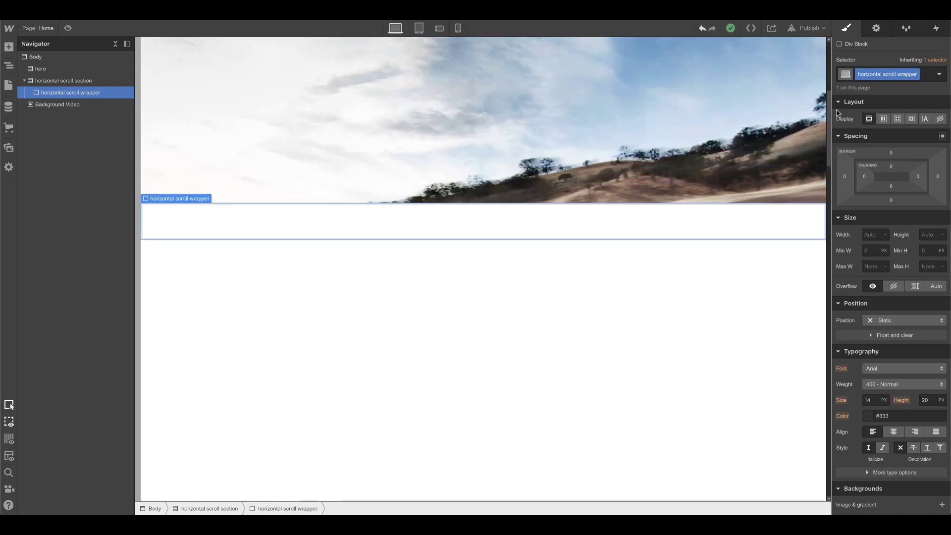
{"action": "left_click", "coordinate": [897, 320]}
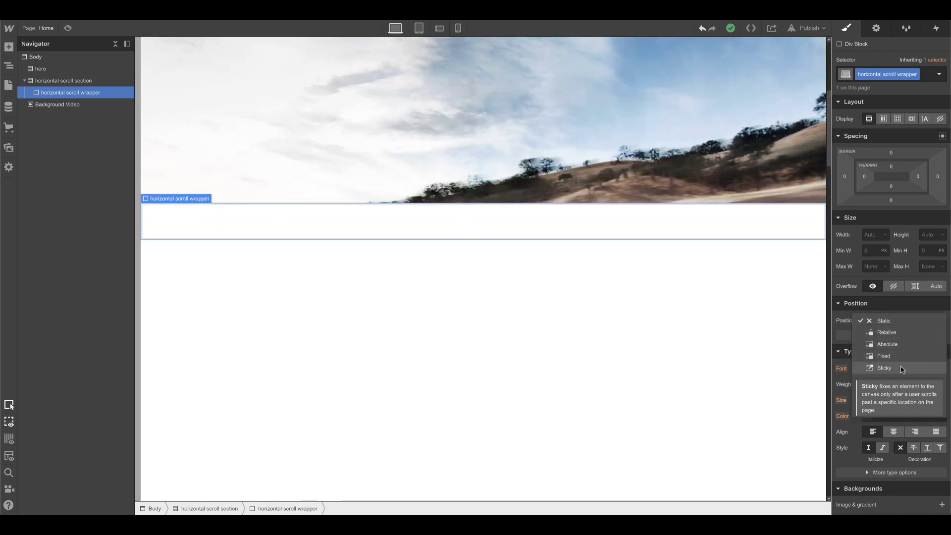
{"action": "left_click", "coordinate": [902, 369]}
{"action": "left_click", "coordinate": [905, 335]}
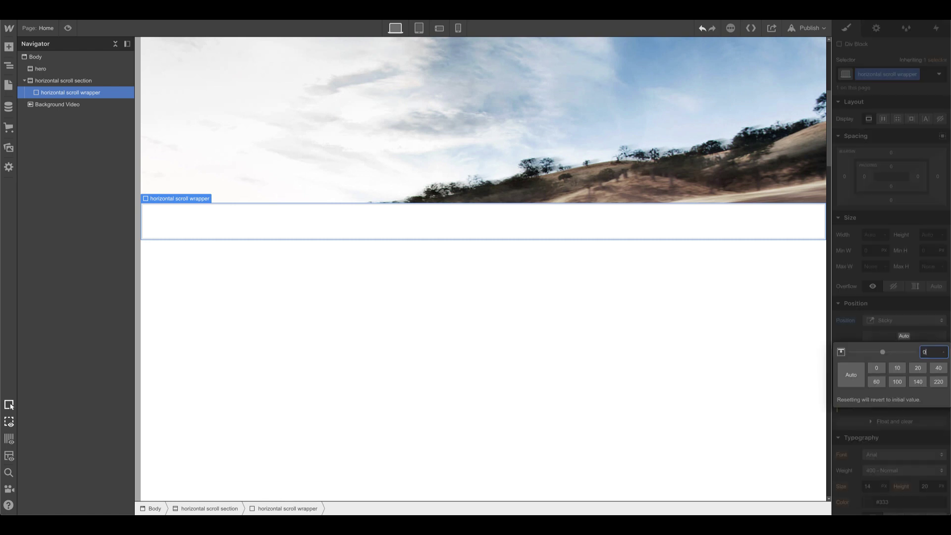
{"action": "type", "text": "0"}
{"action": "key", "text": "Return"}
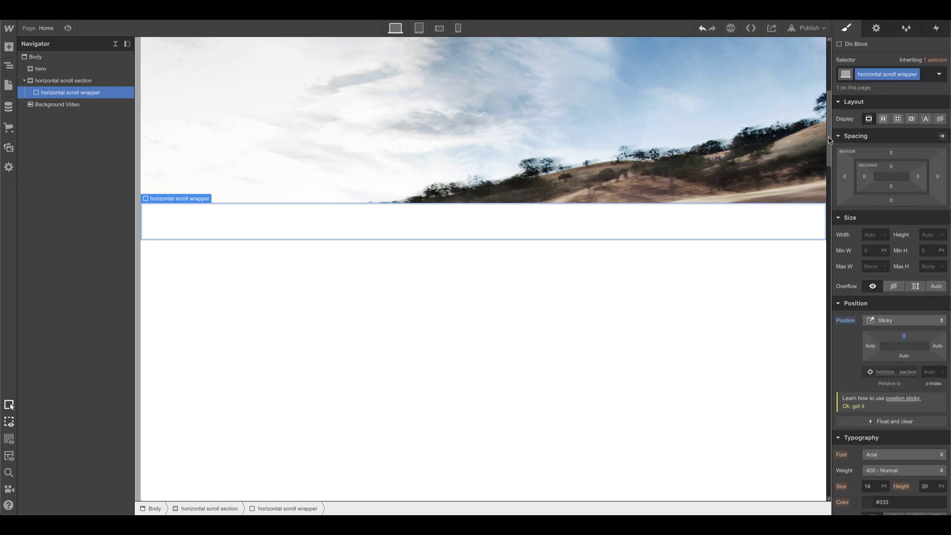
- Set the wrapper's width to 100 VW and its overflow to Hidden
{"action": "scroll", "coordinate": [830, 169], "scroll_direction": "down", "scroll_amount": 3}
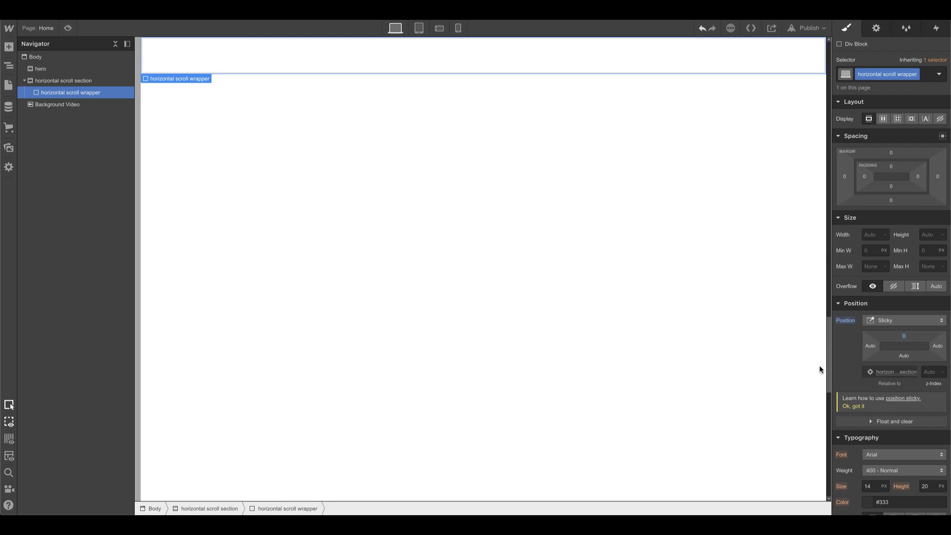
{"action": "scroll", "coordinate": [820, 370], "scroll_direction": "down", "scroll_amount": 5}
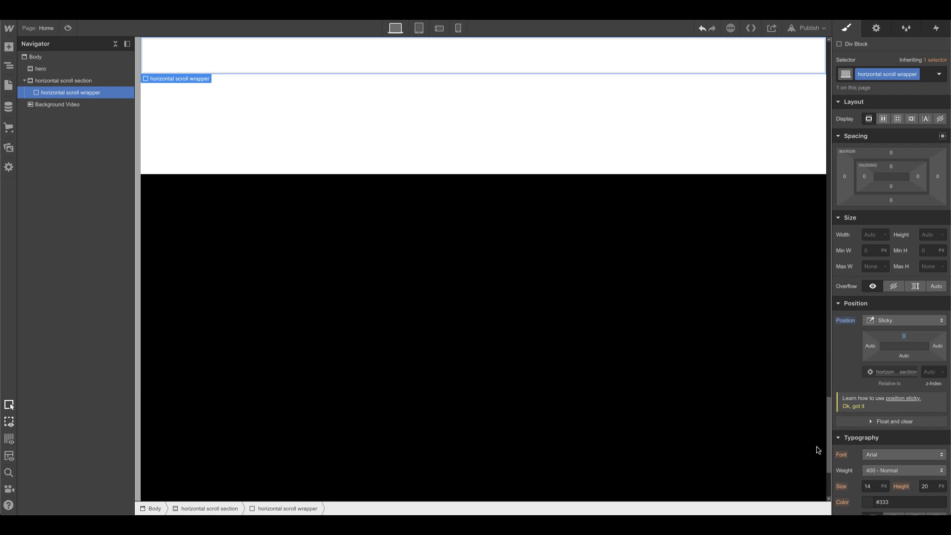
{"action": "scroll", "coordinate": [819, 450], "scroll_direction": "down", "scroll_amount": 3}
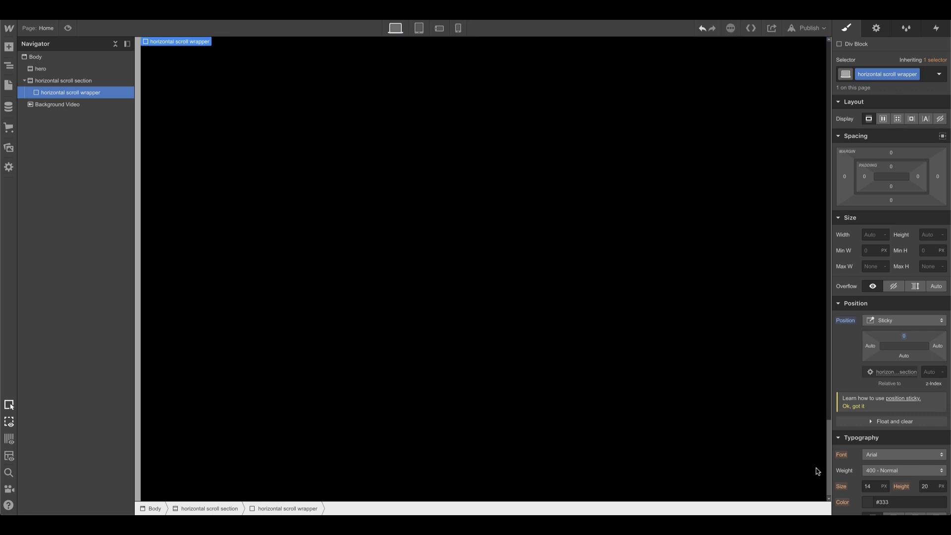
{"action": "left_click_drag", "start_coordinate": [817, 471], "coordinate": [831, 156]}
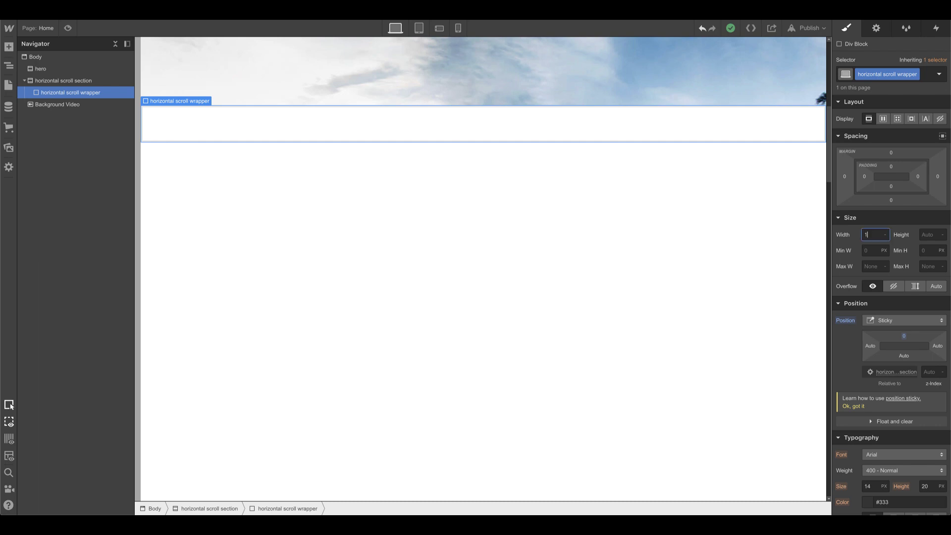
{"action": "type", "text": "vw"}
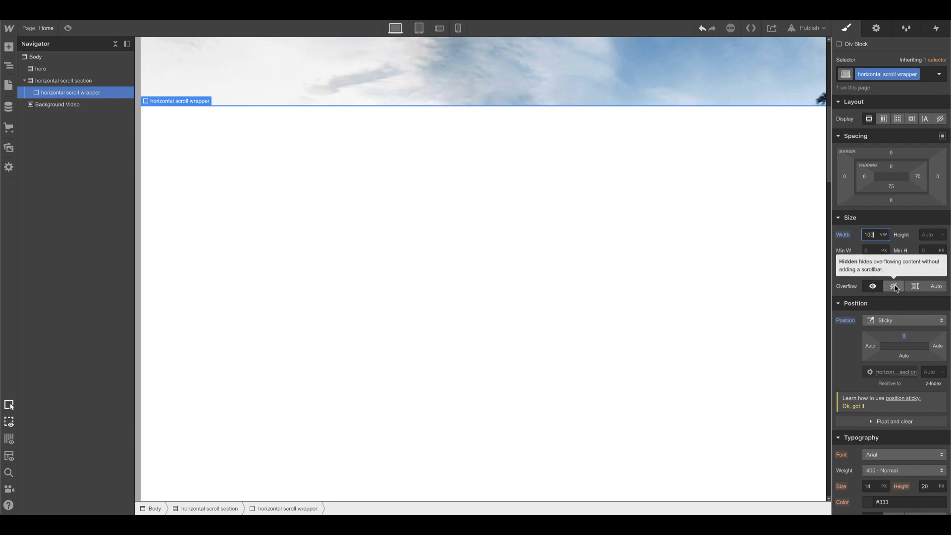
{"action": "left_click", "coordinate": [895, 287]}
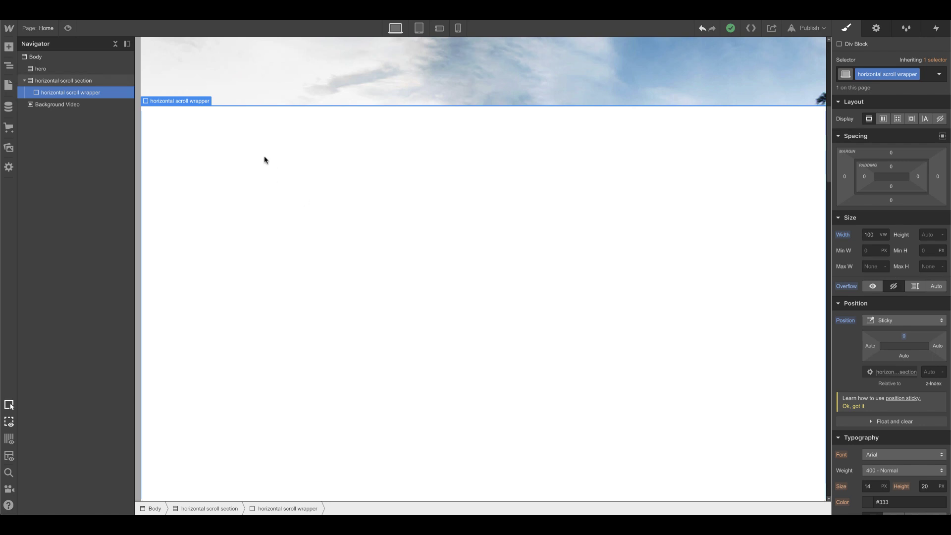
{"action": "key", "text": "a"}
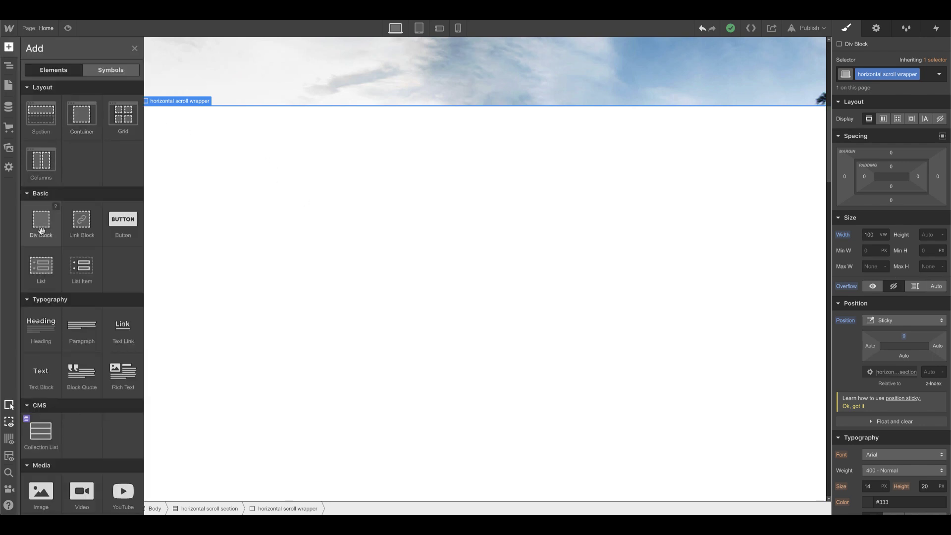
- Add a Div Block inside the wrapper with the class 'horizontal scroll content'
{"action": "left_click_drag", "start_coordinate": [41, 229], "coordinate": [88, 95]}
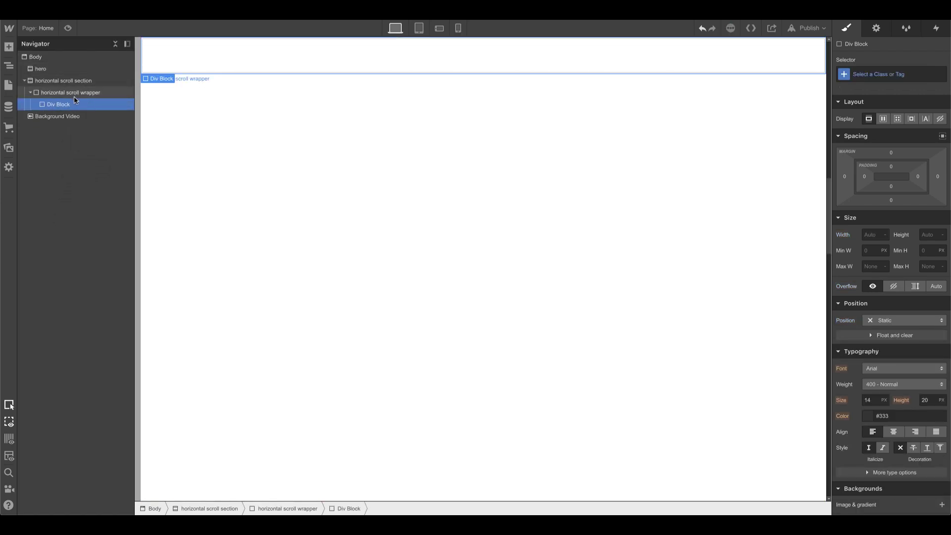
{"action": "left_click", "coordinate": [901, 72]}
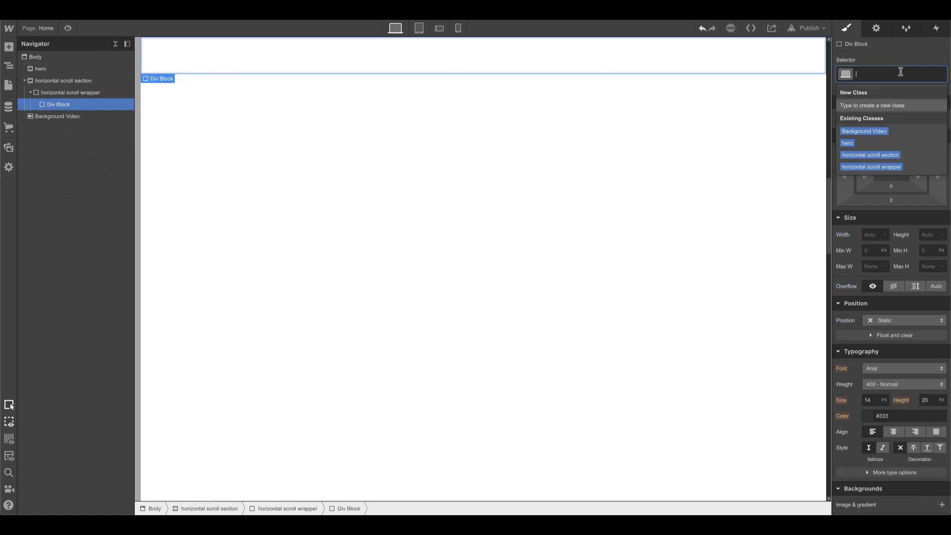
{"action": "type", "text": "horizontal s"}
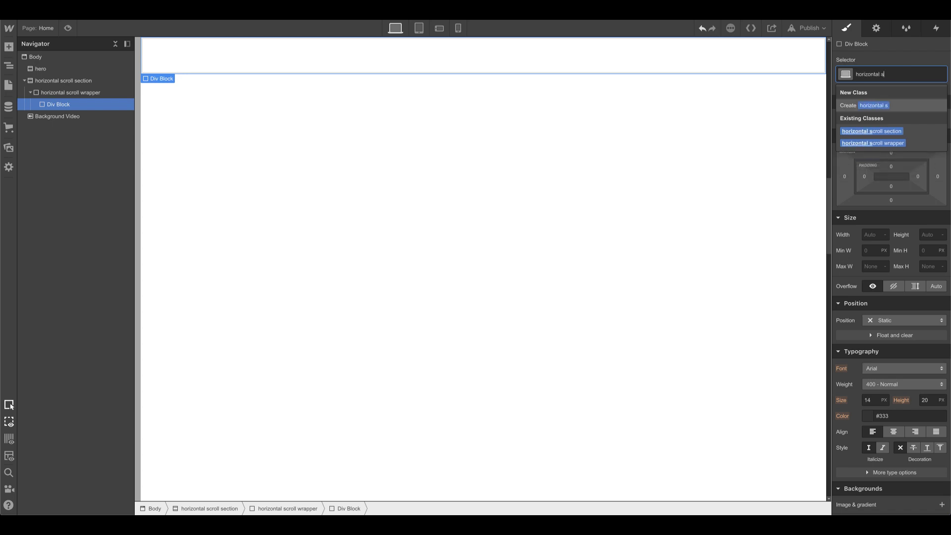
{"action": "type", "text": "croll content"}
{"action": "key", "text": "Return"}
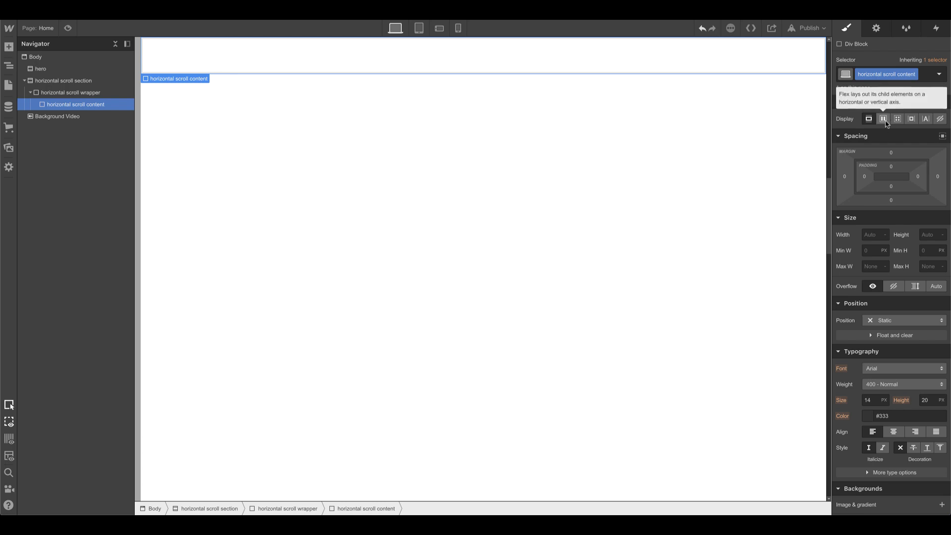
- Set the content div's width to 300vh
{"action": "left_click", "coordinate": [872, 233]}
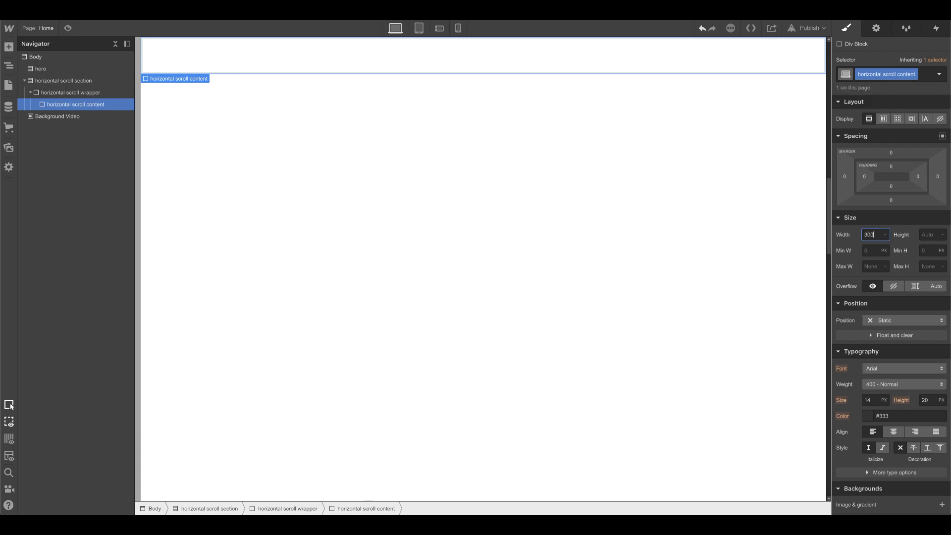
{"action": "type", "text": "300vh"}
{"action": "key", "text": "Return"}
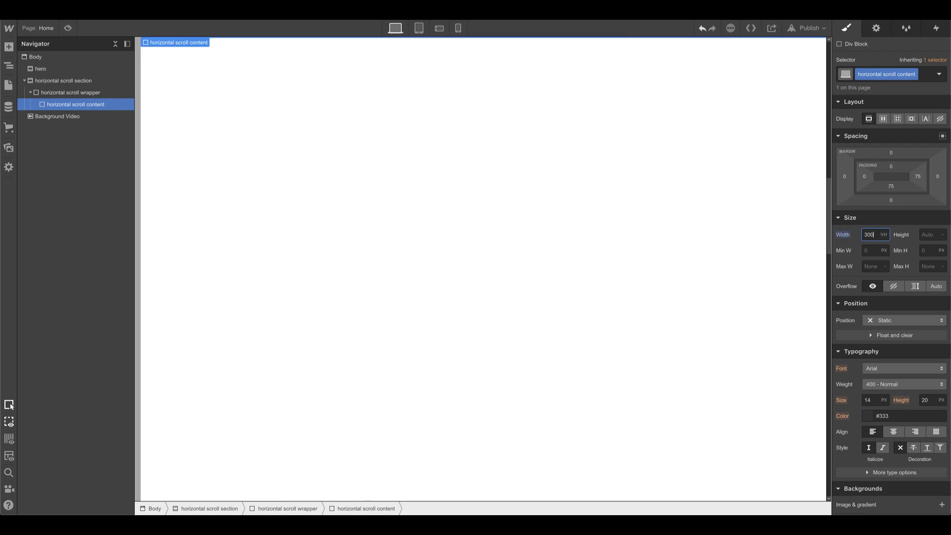
{"action": "scroll", "coordinate": [750, 206], "scroll_direction": "up", "scroll_amount": 1}
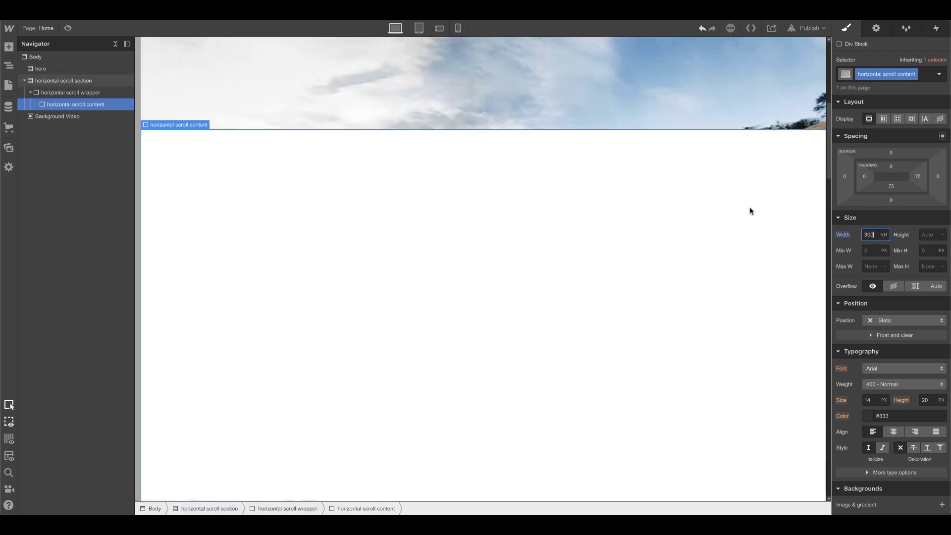
{"action": "scroll", "coordinate": [750, 208], "scroll_direction": "down", "scroll_amount": 1}
{"action": "scroll", "coordinate": [750, 208], "scroll_direction": "up", "scroll_amount": 2}
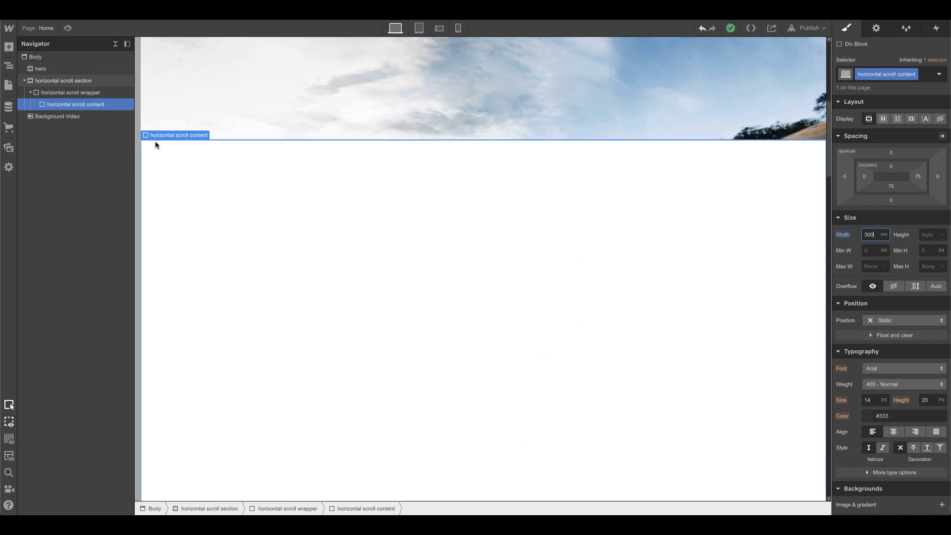
- Nest a new Div Block in horizontal scroll content with the class 'block'
{"action": "key", "text": "a"}
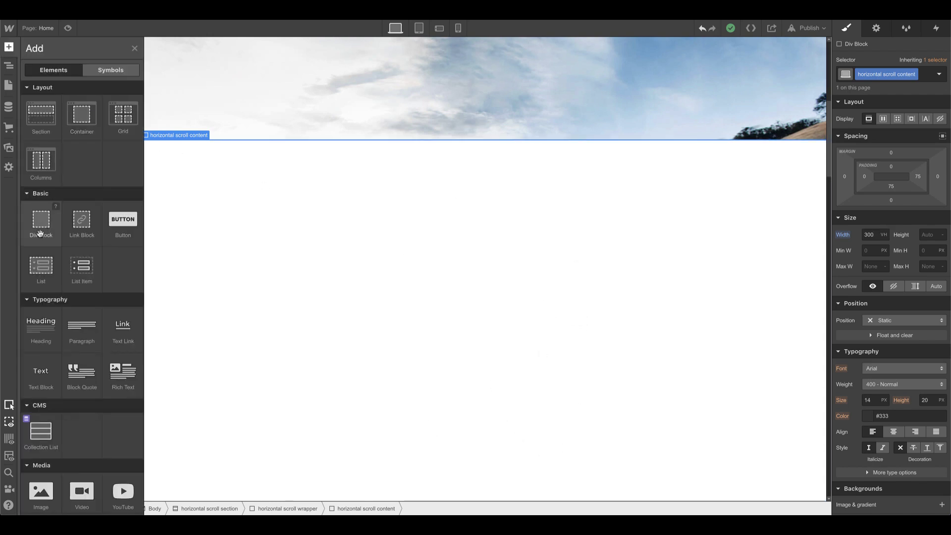
{"action": "left_click_drag", "start_coordinate": [41, 221], "coordinate": [76, 118]}
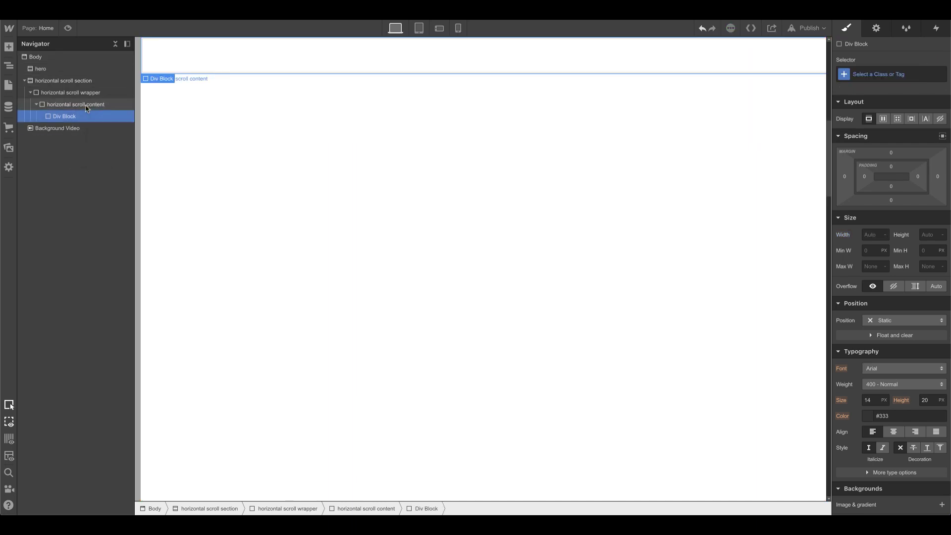
{"action": "left_click", "coordinate": [868, 74]}
{"action": "type", "text": "block"}
{"action": "key", "text": "Return"}
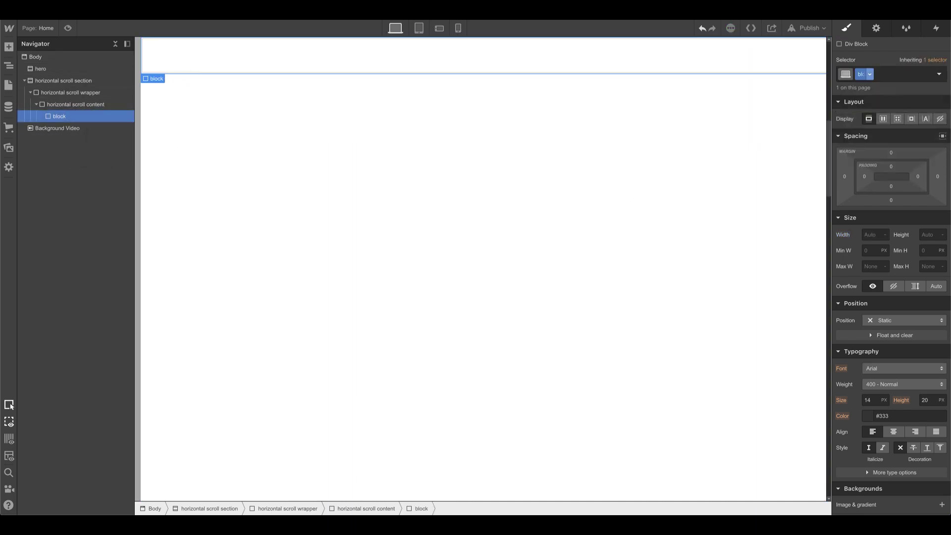
- Size the block to 400 px height and 400 px width
{"action": "scroll", "coordinate": [664, 248], "scroll_direction": "up", "scroll_amount": 3}
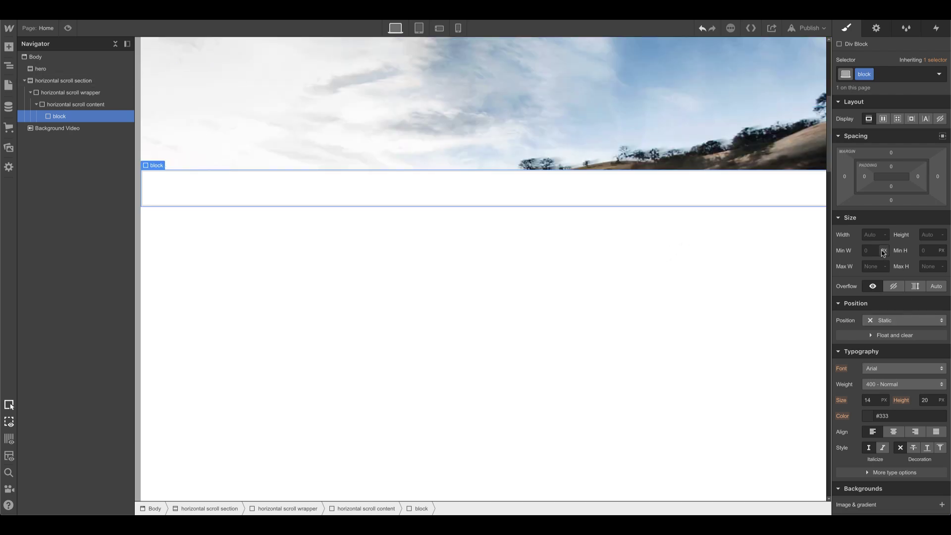
{"action": "left_click", "coordinate": [927, 235]}
{"action": "type", "text": "450"}
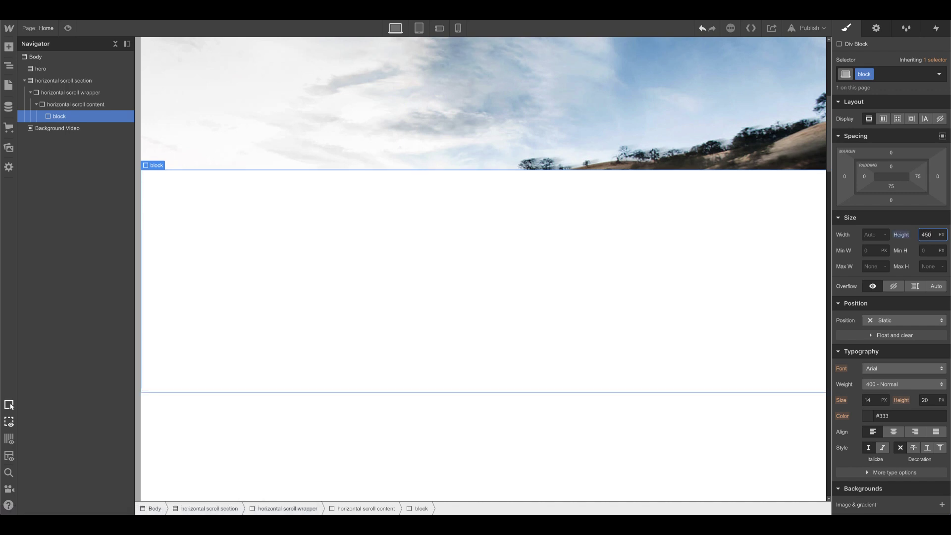
{"action": "key", "text": "BackSpace"}
{"action": "key", "text": "BackSpace"}
{"action": "type", "text": "00"}
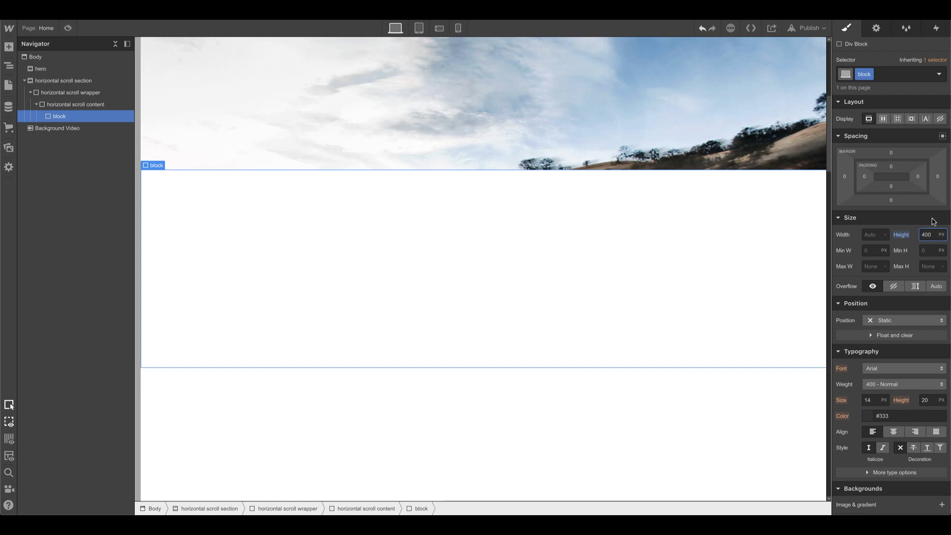
{"action": "scroll", "coordinate": [924, 356], "scroll_direction": "down", "scroll_amount": 1}
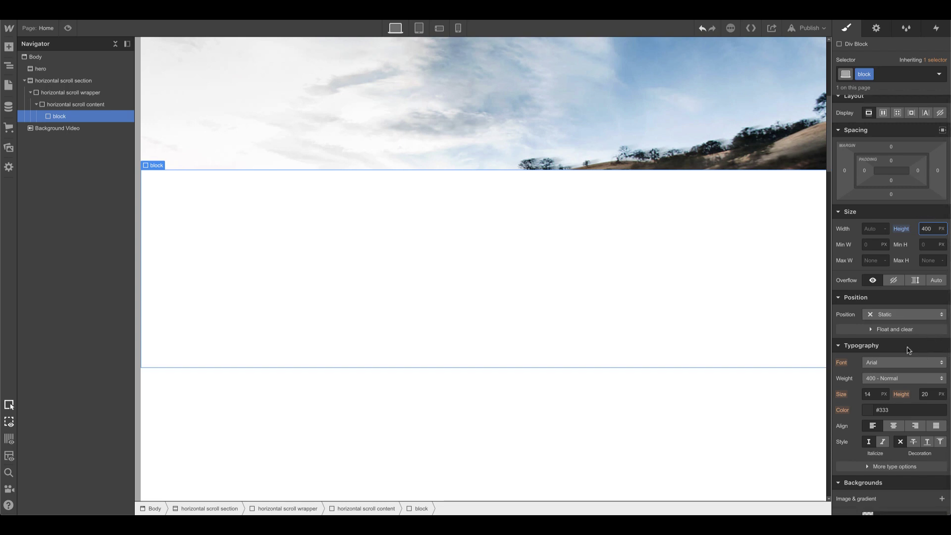
{"action": "left_click", "coordinate": [872, 229]}
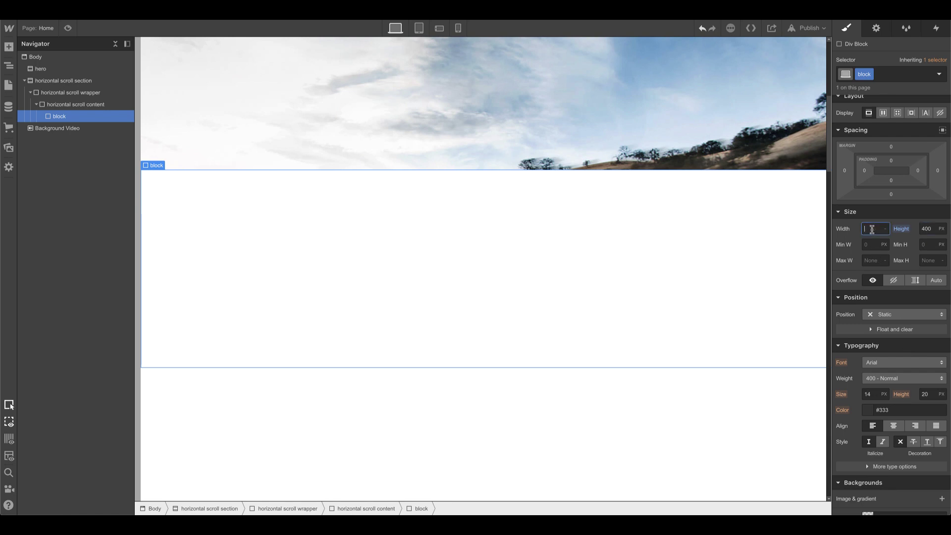
{"action": "key", "text": "Return"}
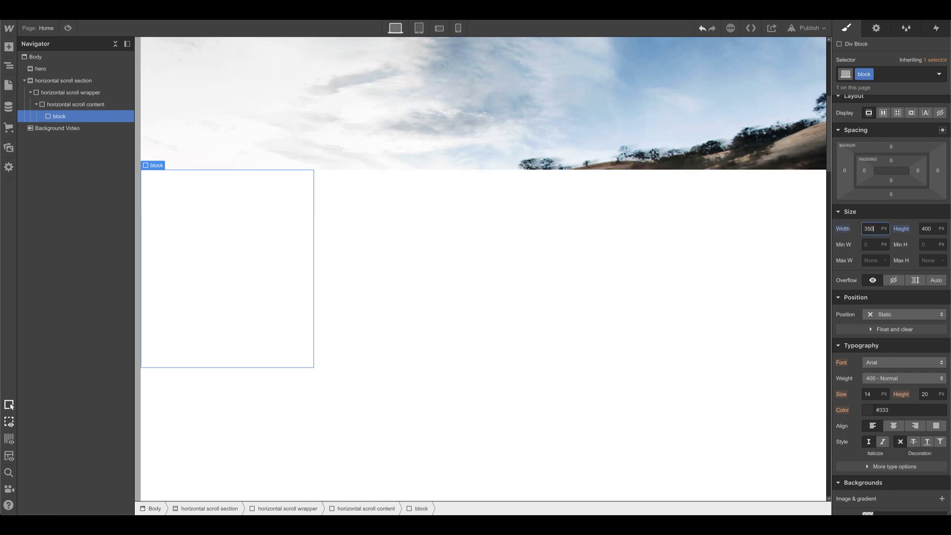
{"action": "type", "text": "400"}
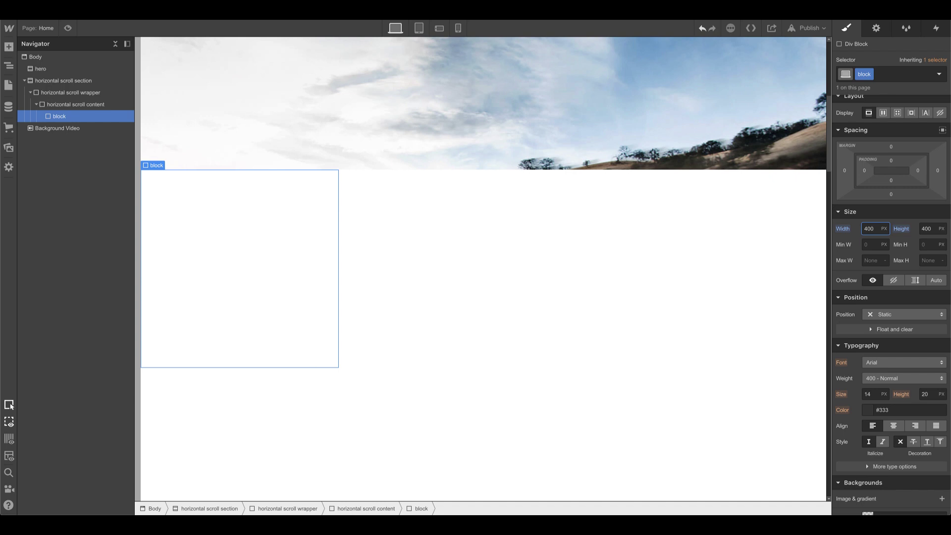
- Give the block a 49% black background and inline-block display
{"action": "scroll", "coordinate": [899, 323], "scroll_direction": "down", "scroll_amount": 5}
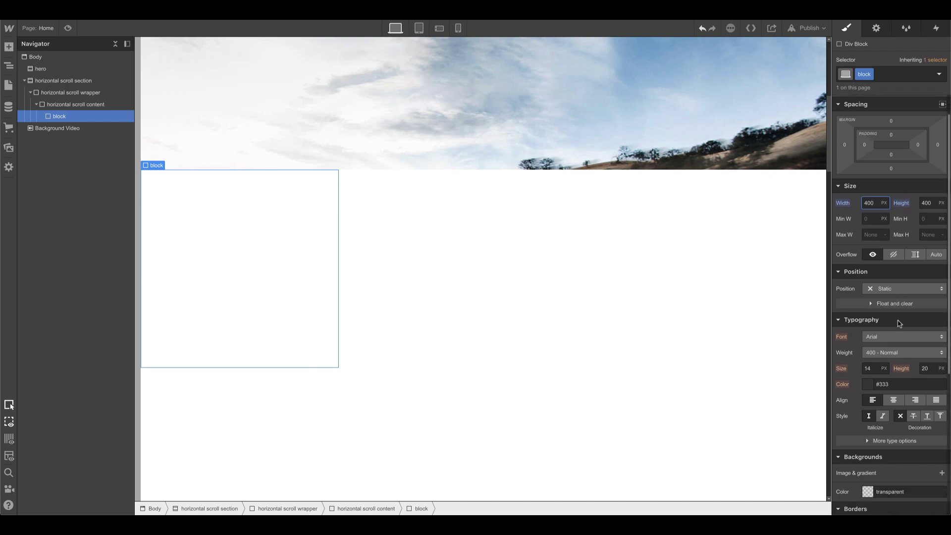
{"action": "left_click", "coordinate": [887, 399]}
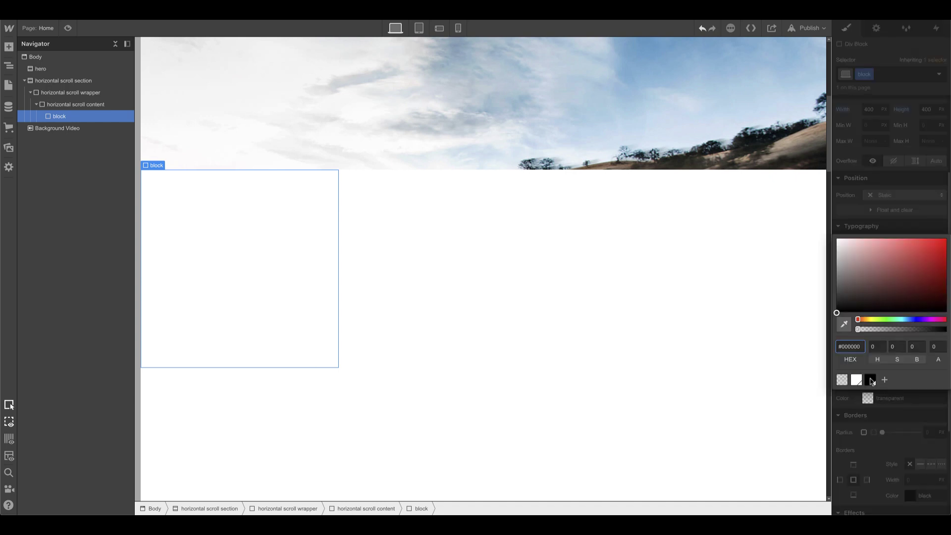
{"action": "mouse_move", "coordinate": [892, 330]}
{"action": "left_mouse_down"}
{"action": "mouse_move", "coordinate": [920, 330]}
{"action": "mouse_move", "coordinate": [902, 329]}
{"action": "left_mouse_up"}
{"action": "left_click", "coordinate": [890, 179]}
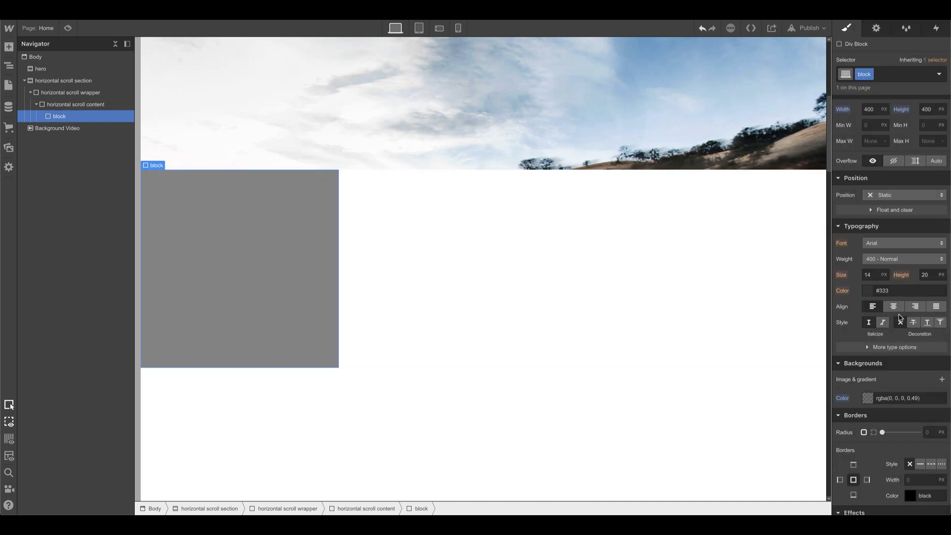
{"action": "scroll", "coordinate": [880, 320], "scroll_direction": "up", "scroll_amount": 2}
{"action": "scroll", "coordinate": [880, 321], "scroll_direction": "up", "scroll_amount": 2}
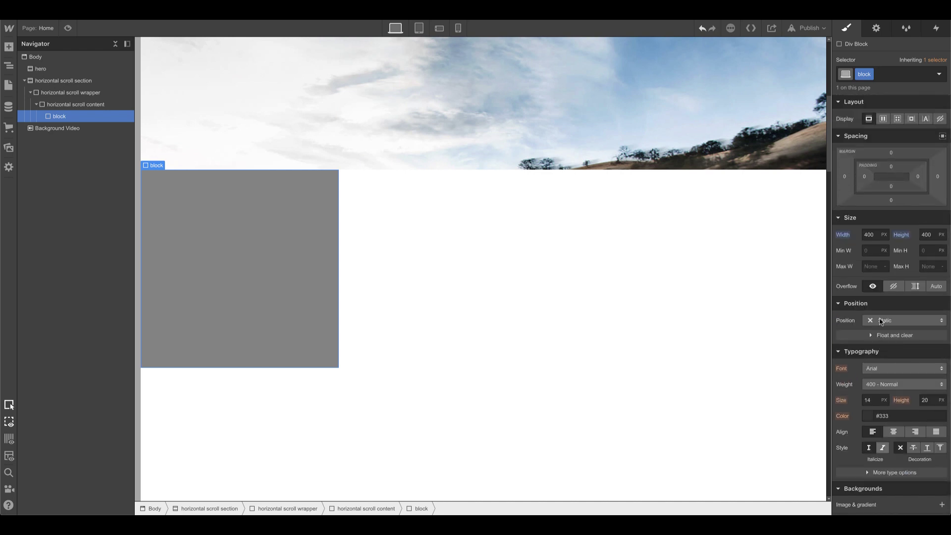
{"action": "left_click", "coordinate": [912, 119]}
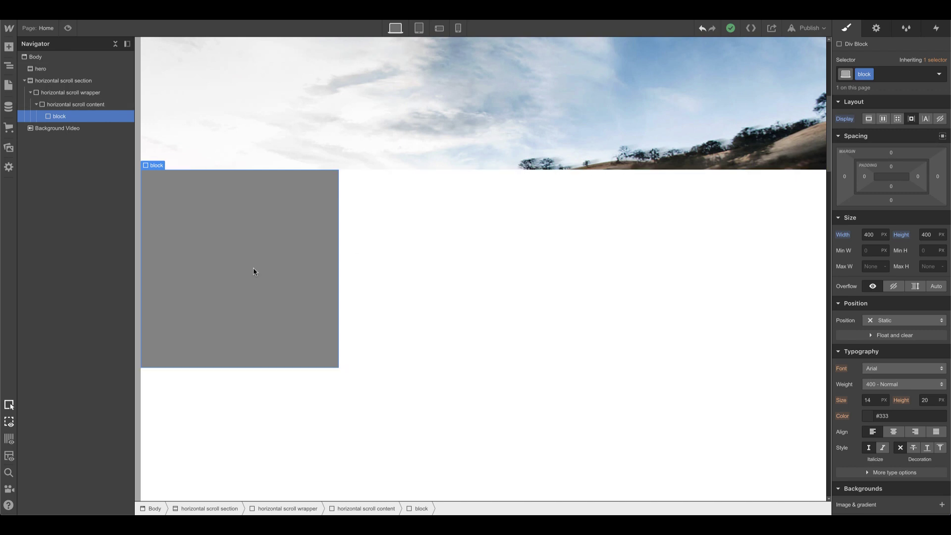
- Add a 30 px right margin to the block class and duplicate it into four blocks
{"action": "key", "text": "ctrl+d"}
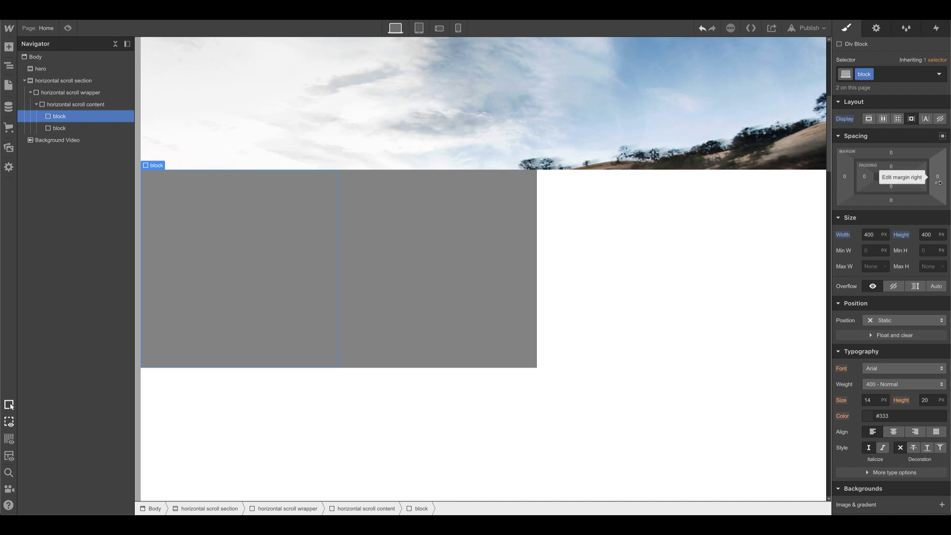
{"action": "mouse_move", "coordinate": [940, 183]}
{"action": "left_mouse_down"}
{"action": "mouse_move", "coordinate": [950, 183]}
{"action": "mouse_move", "coordinate": [941, 179]}
{"action": "left_mouse_up"}
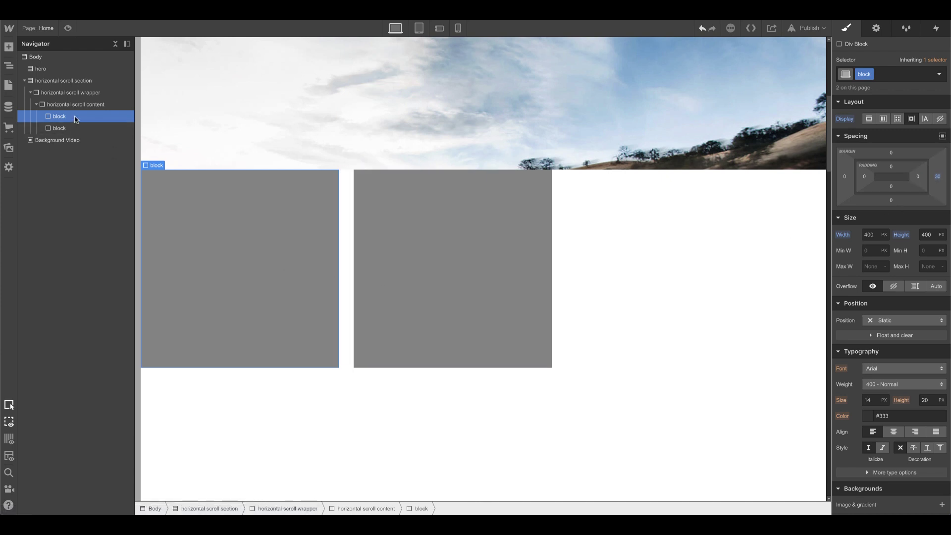
{"action": "key", "text": "ctrl+d"}
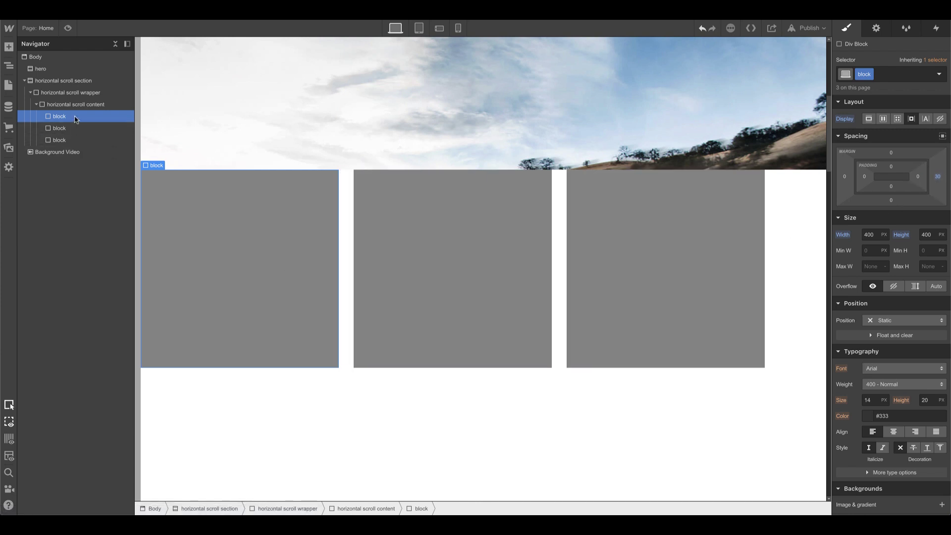
{"action": "key", "text": "ctrl+d"}
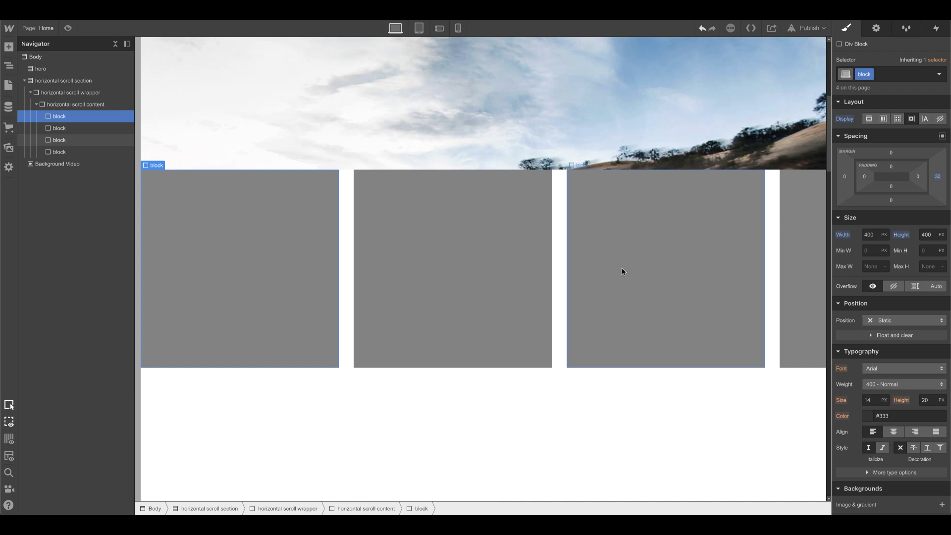
{"action": "left_click", "coordinate": [71, 92]}
{"action": "left_click", "coordinate": [904, 321]}
{"action": "left_click", "coordinate": [887, 375]}
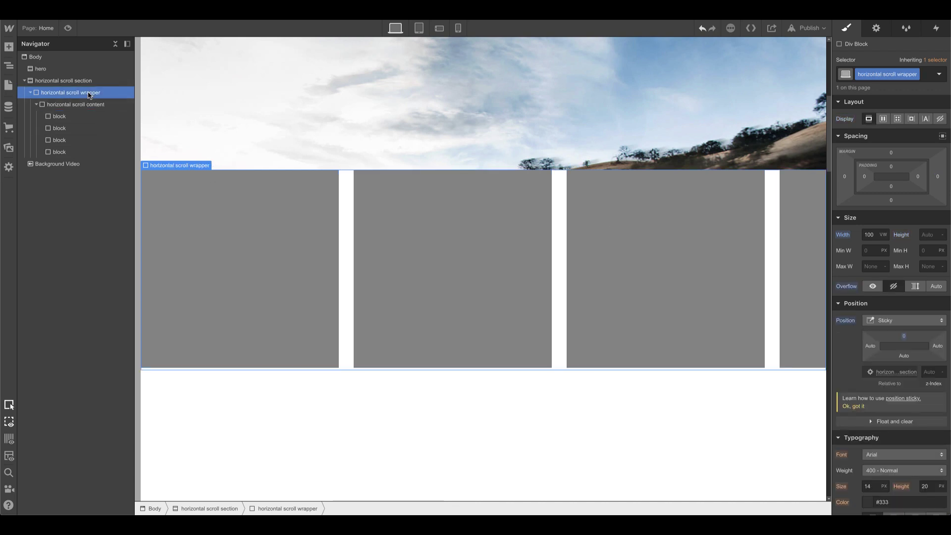
{"action": "left_click", "coordinate": [872, 286]}
{"action": "left_click", "coordinate": [113, 105]}
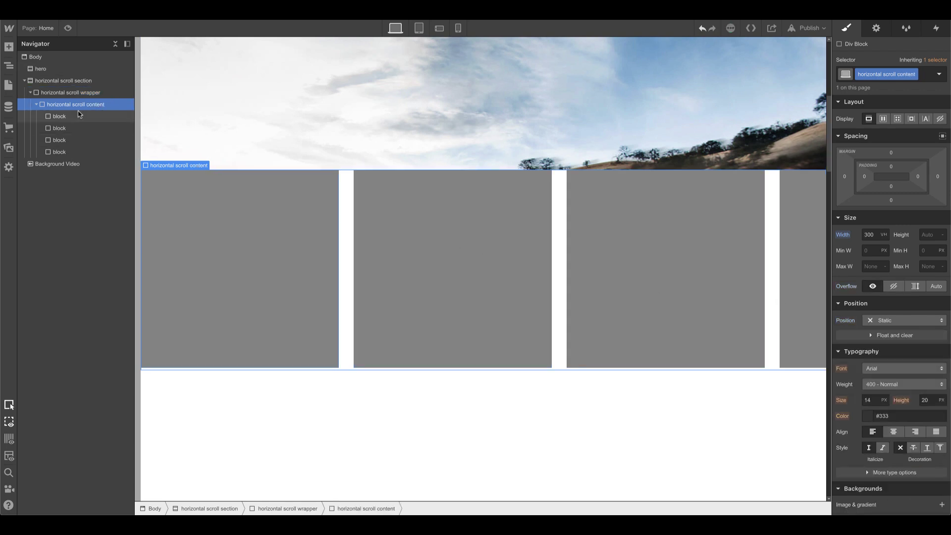
- Give the first block combo class 1 and a centred, cover, no-repeat top.jpg background
{"action": "left_click", "coordinate": [94, 117]}
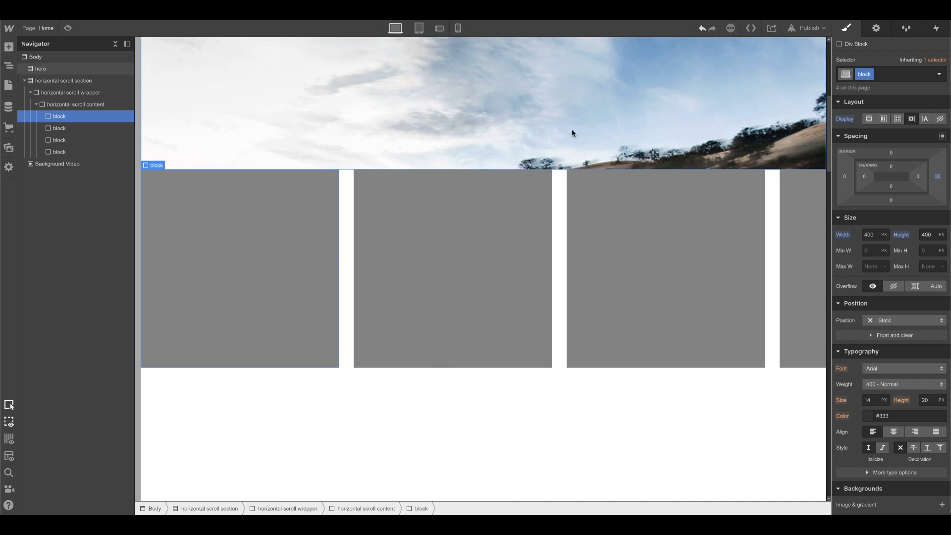
{"action": "left_click", "coordinate": [892, 74]}
{"action": "type", "text": "1"}
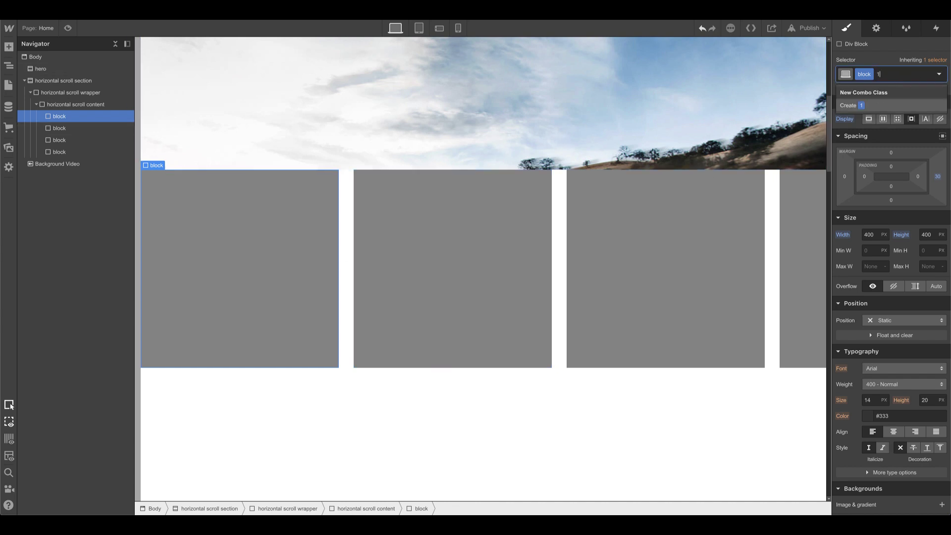
{"action": "key", "text": "Return"}
{"action": "scroll", "coordinate": [867, 431], "scroll_direction": "down", "scroll_amount": 5}
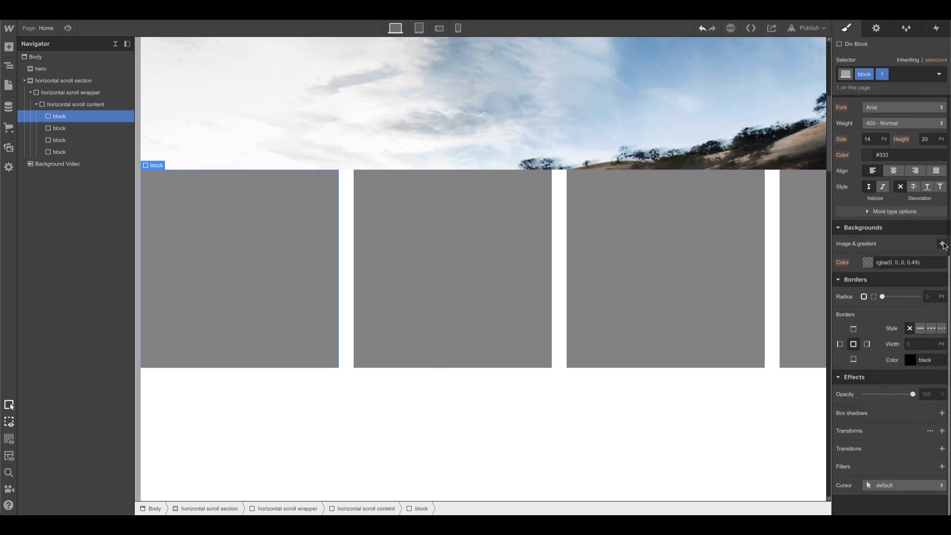
{"action": "left_click", "coordinate": [942, 243]}
{"action": "left_click", "coordinate": [893, 335]}
{"action": "left_click", "coordinate": [40, 116]}
{"action": "left_click", "coordinate": [903, 351]}
{"action": "left_click", "coordinate": [875, 403]}
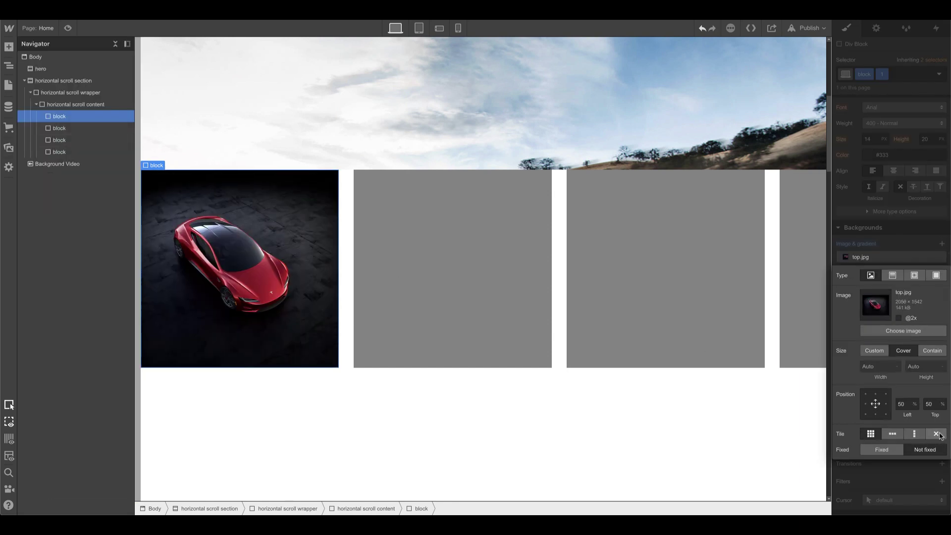
{"action": "left_click", "coordinate": [937, 434]}
{"action": "left_click", "coordinate": [758, 221]}
- Set the second block's background to top_2.jpg, covering and centred
{"action": "left_click", "coordinate": [536, 199]}
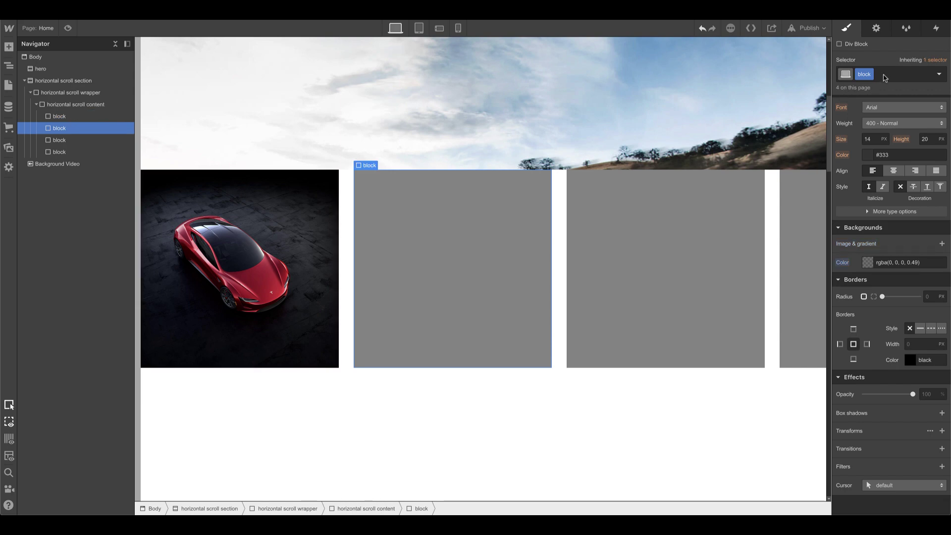
{"action": "left_click", "coordinate": [942, 243]}
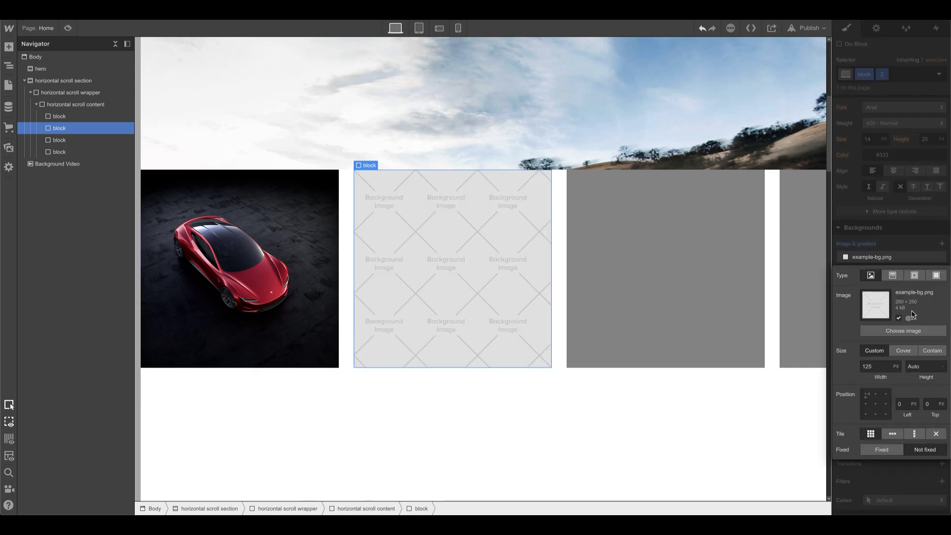
{"action": "left_click", "coordinate": [914, 331]}
{"action": "left_click", "coordinate": [903, 350]}
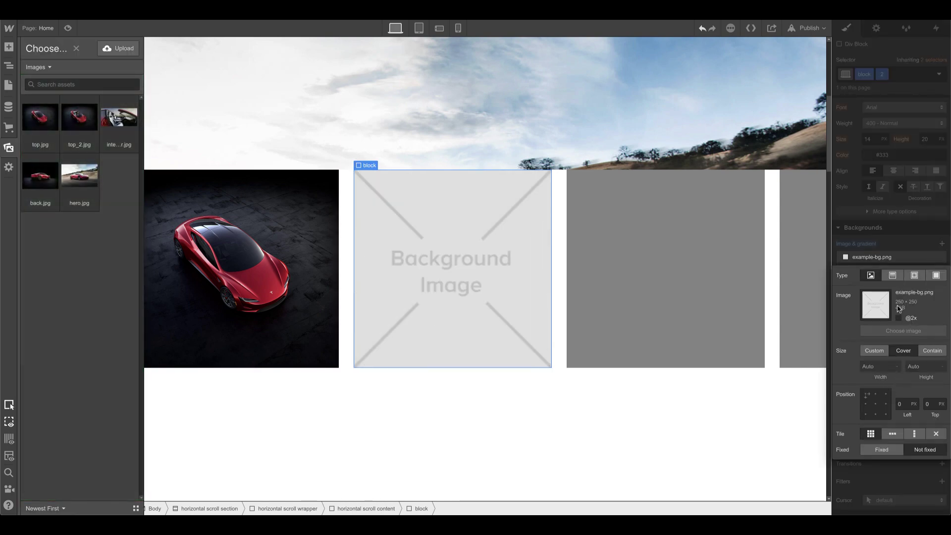
{"action": "left_click", "coordinate": [79, 128]}
{"action": "left_click", "coordinate": [880, 409]}
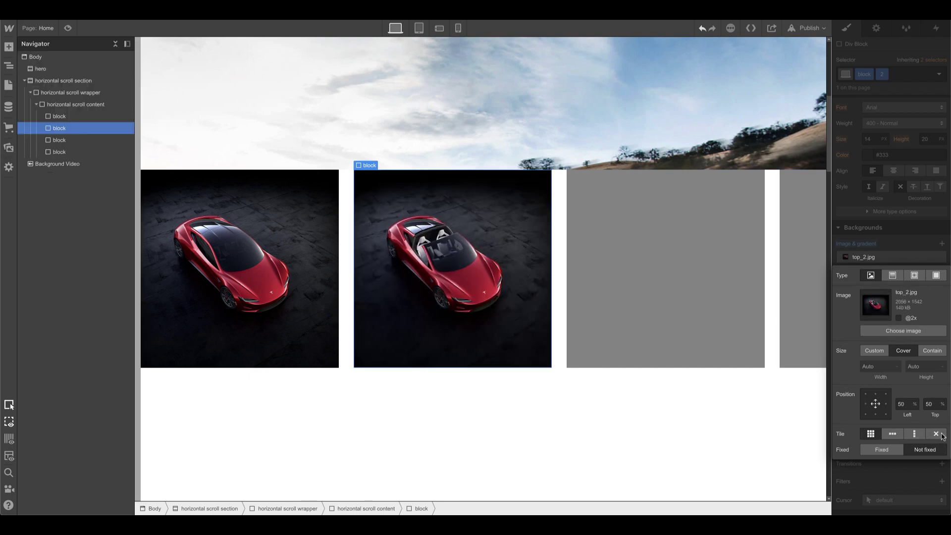
- Give the third block combo class 3 and a centred, covering back.jpg background
{"action": "left_click", "coordinate": [627, 295]}
{"action": "left_click", "coordinate": [894, 82]}
{"action": "type", "text": "3"}
{"action": "key", "text": "Return"}
{"action": "left_click", "coordinate": [942, 244]}
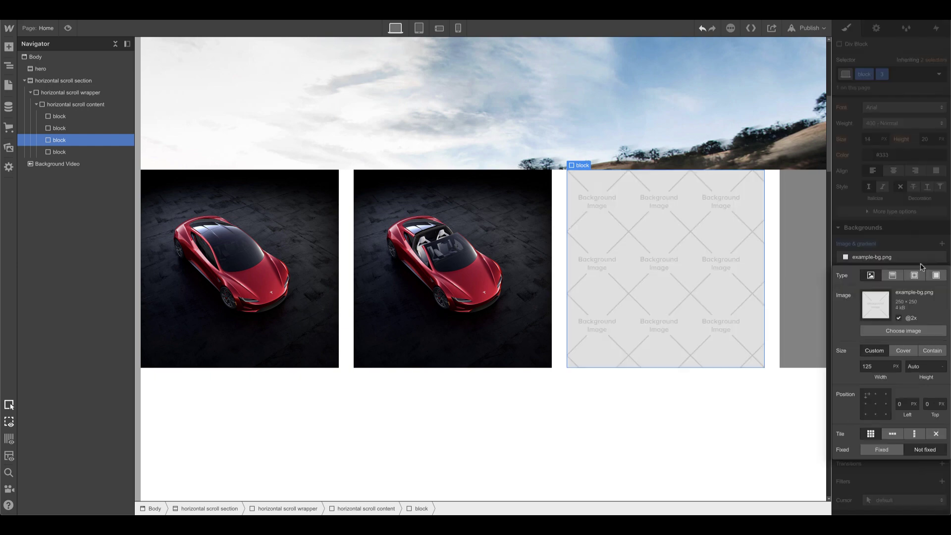
{"action": "left_click", "coordinate": [903, 330]}
{"action": "left_click", "coordinate": [44, 184]}
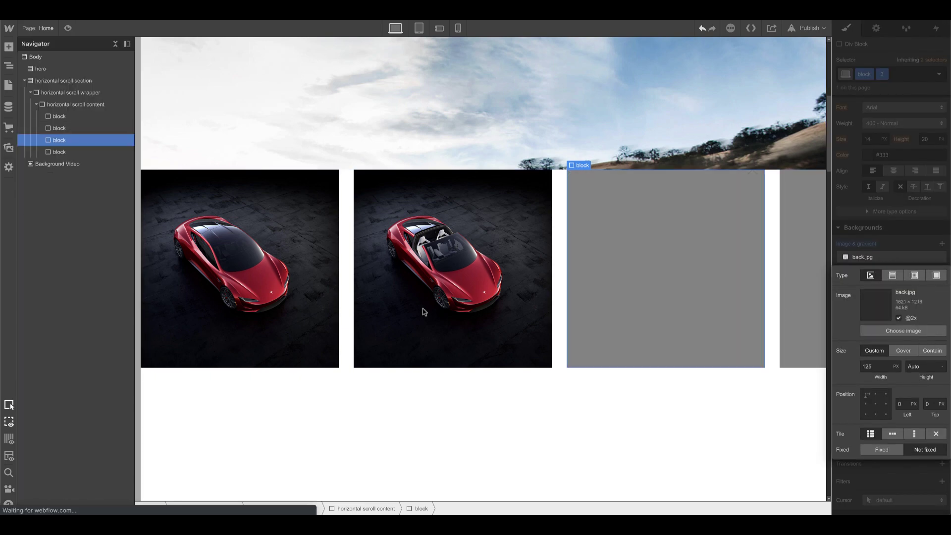
{"action": "left_click", "coordinate": [904, 350]}
{"action": "left_click", "coordinate": [875, 404]}
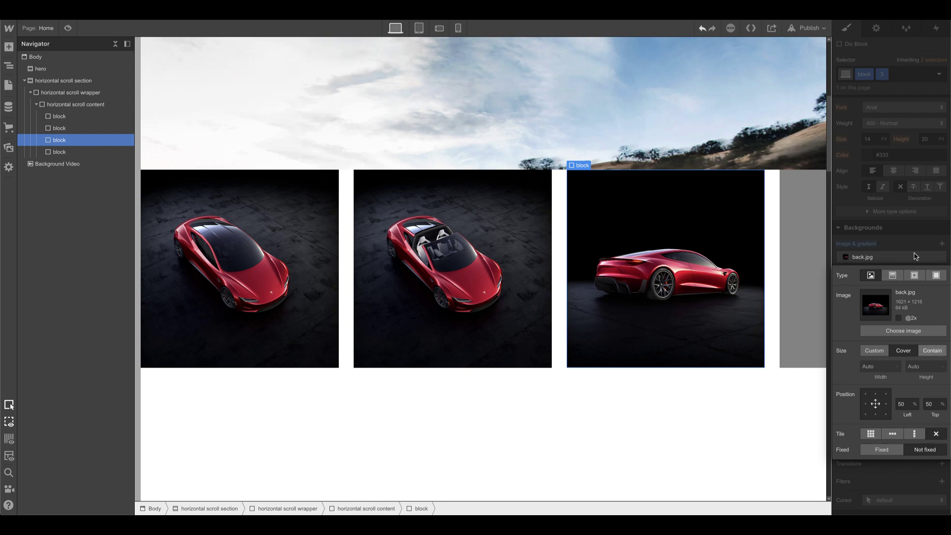
- Give the fourth block combo class 4 and a centred, covering interior.jpg background
{"action": "left_click", "coordinate": [803, 231]}
{"action": "left_click", "coordinate": [910, 73]}
{"action": "type", "text": "4"}
{"action": "key", "text": "Return"}
{"action": "left_click", "coordinate": [943, 243]}
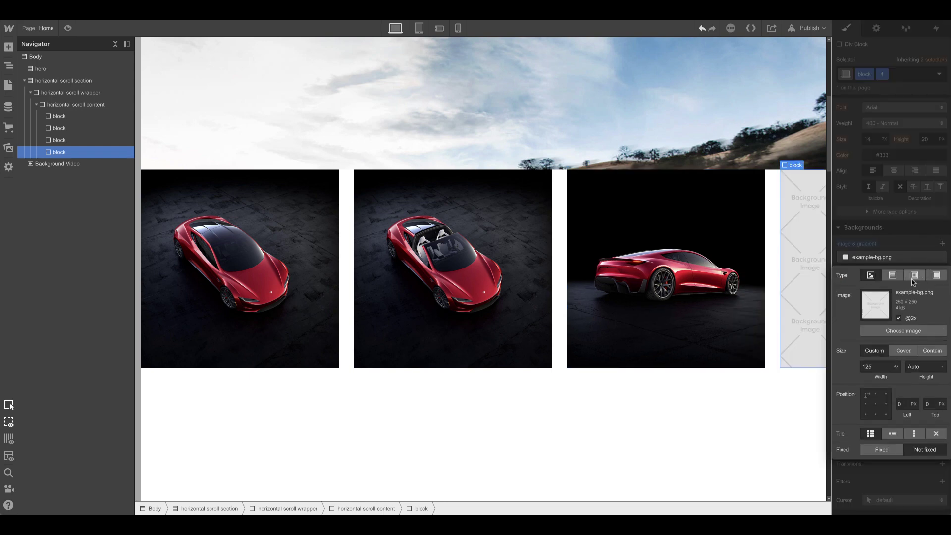
{"action": "left_click", "coordinate": [904, 331]}
{"action": "left_click", "coordinate": [119, 118]}
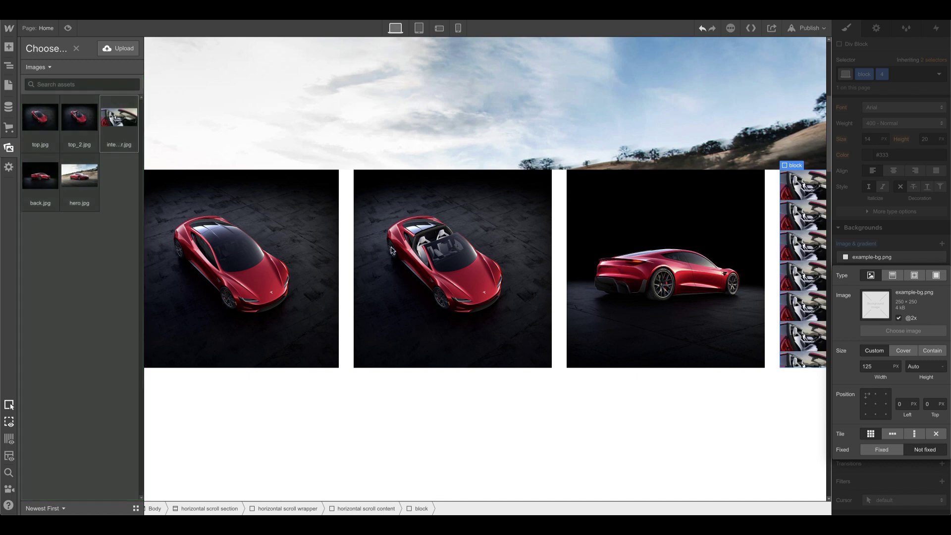
{"action": "left_click", "coordinate": [903, 350]}
{"action": "left_click", "coordinate": [877, 405]}
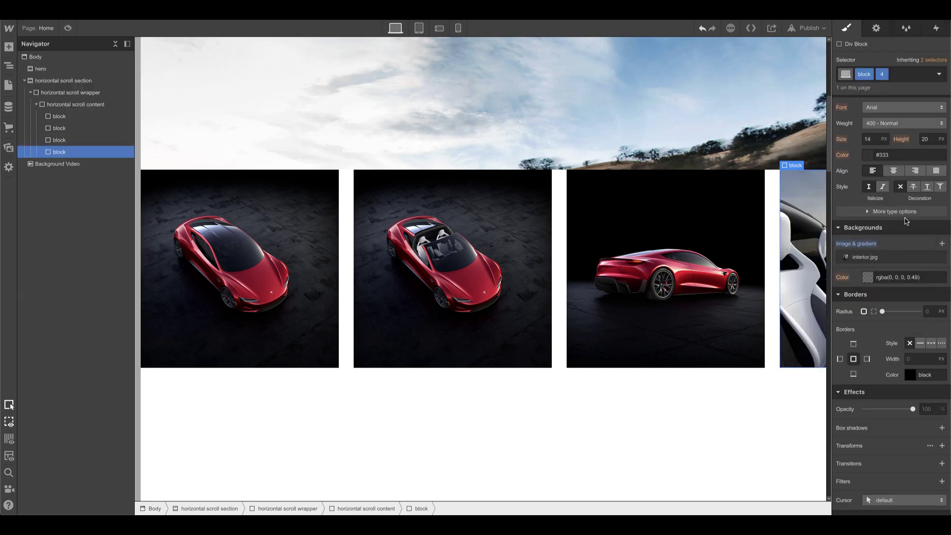
{"action": "left_click", "coordinate": [98, 106]}
- Copy and paste car blocks into horizontal scroll content until there are eight
{"action": "left_click", "coordinate": [69, 116]}
{"action": "left_click", "coordinate": [75, 128]}
{"action": "left_click", "coordinate": [85, 109]}
{"action": "key", "text": "ctrl+v"}
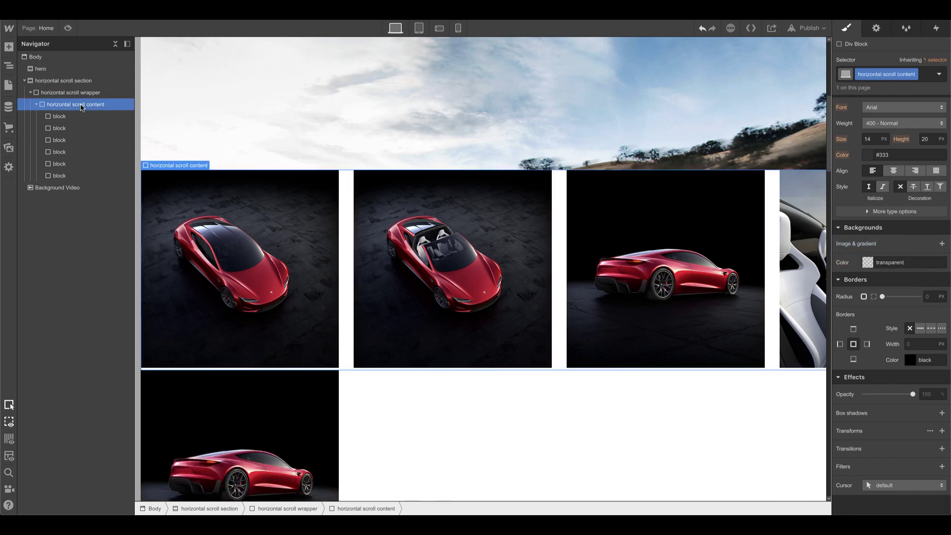
{"action": "left_click", "coordinate": [62, 151]}
{"action": "left_click", "coordinate": [79, 106]}
{"action": "key", "text": "ctrl+v"}
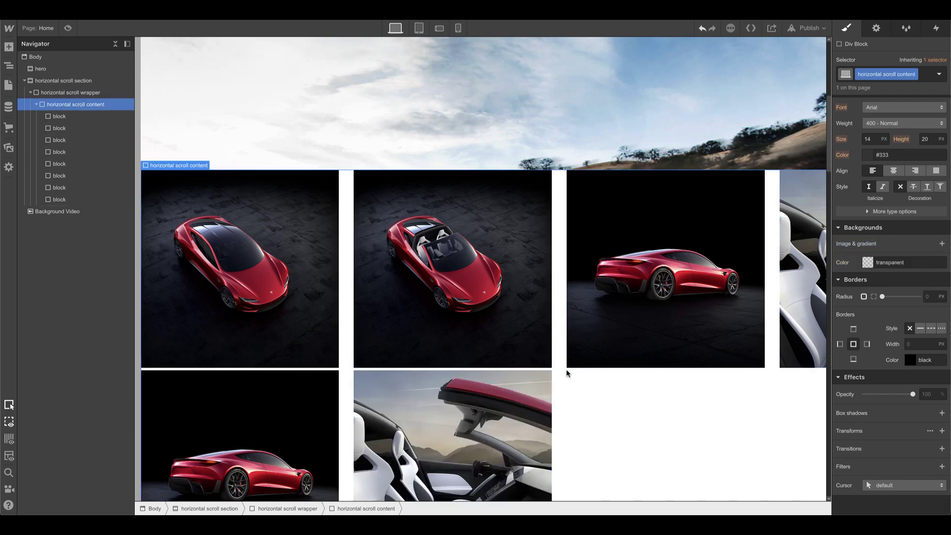
- Set horizontal scroll content's display to Flex so the blocks form one row
{"action": "scroll", "coordinate": [602, 360], "scroll_direction": "down", "scroll_amount": 3}
{"action": "scroll", "coordinate": [602, 355], "scroll_direction": "up", "scroll_amount": 2}
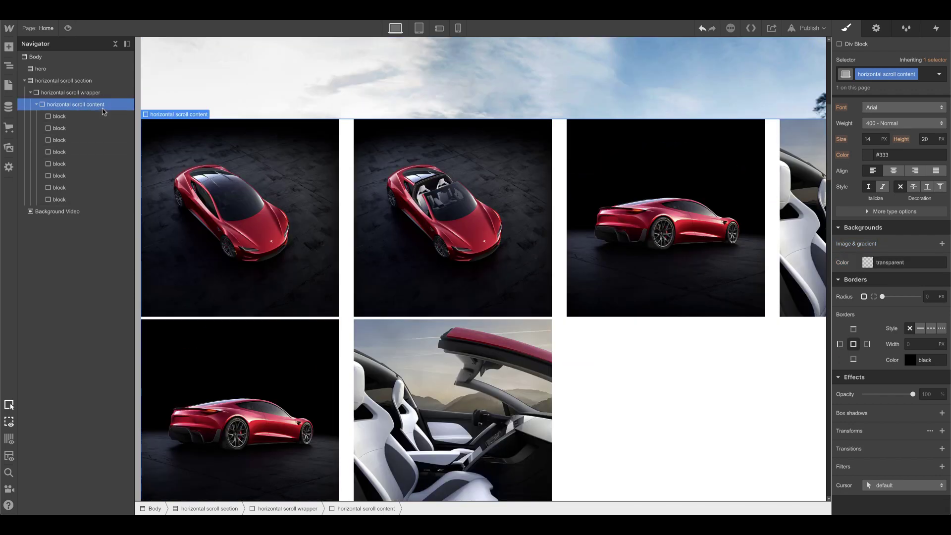
{"action": "scroll", "coordinate": [911, 279], "scroll_direction": "up", "scroll_amount": 5}
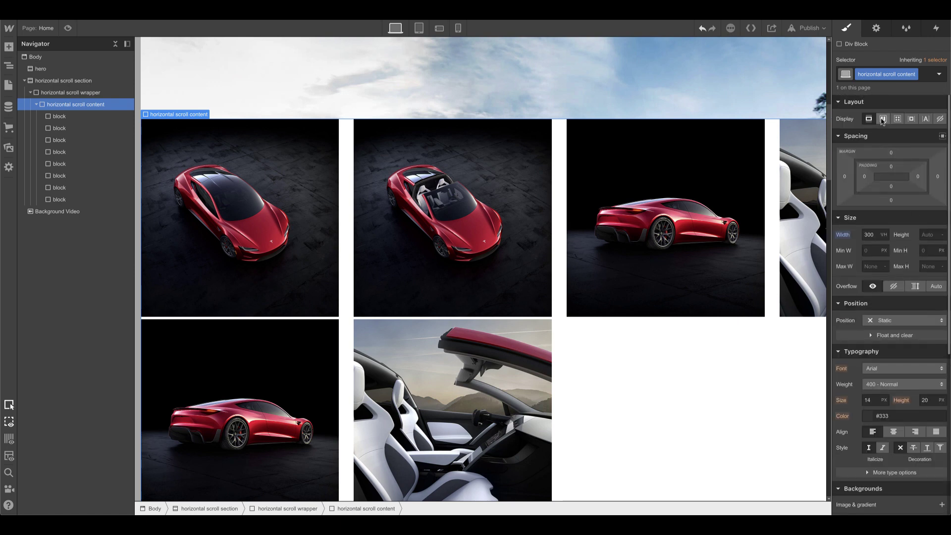
{"action": "left_click", "coordinate": [882, 119]}
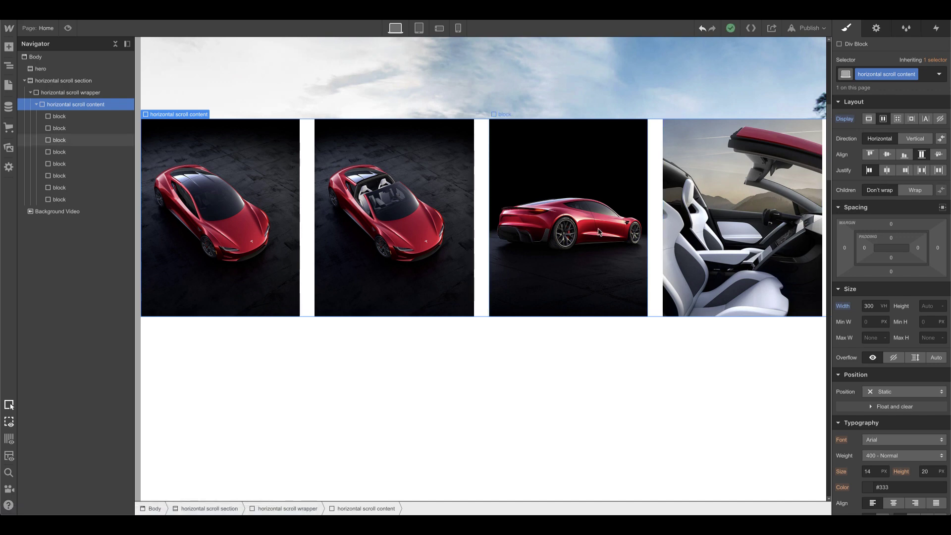
{"action": "left_click", "coordinate": [447, 229]}
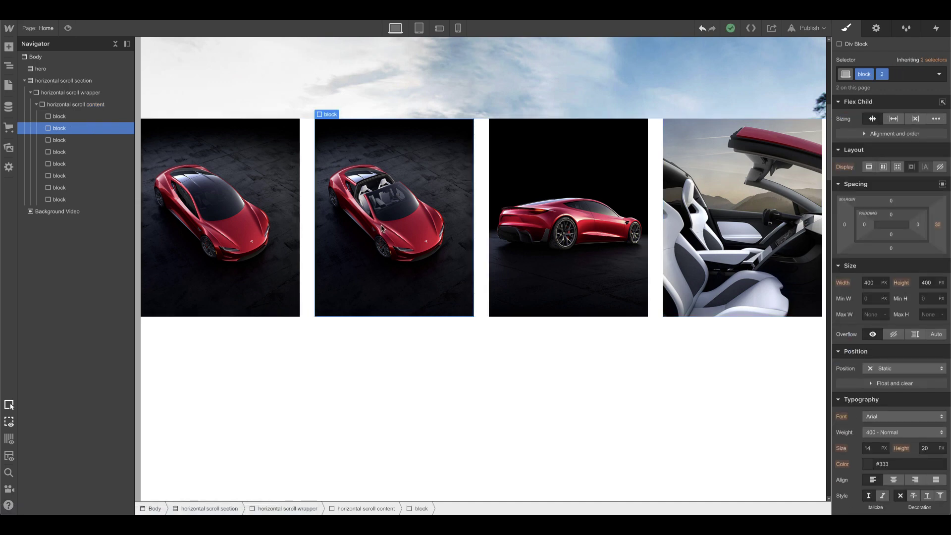
{"action": "left_click", "coordinate": [104, 106]}
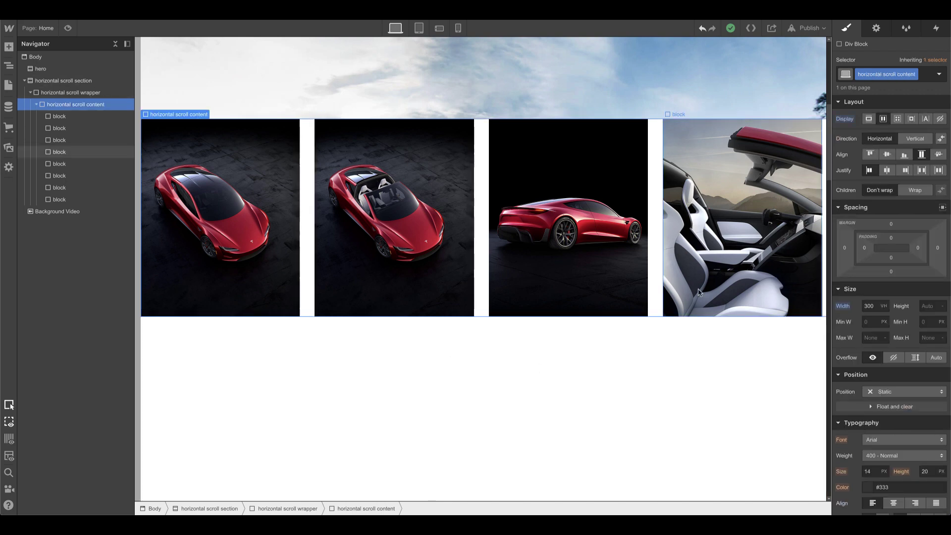
- Select the horizontal scroll wrapper, scroll the canvas to check it, and give it 20 px padding on every side
{"action": "left_click", "coordinate": [300, 120]}
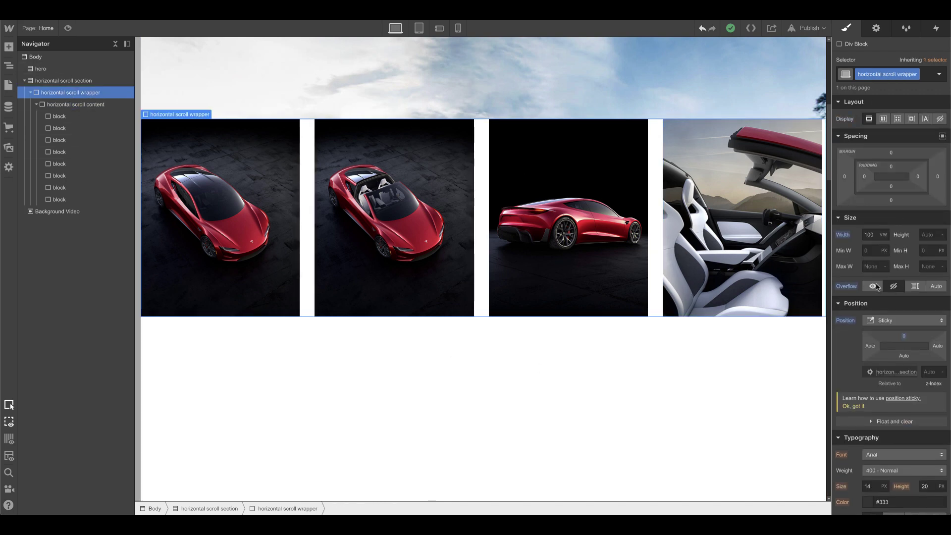
{"action": "scroll", "coordinate": [720, 241], "scroll_direction": "right", "scroll_amount": 5}
{"action": "scroll", "coordinate": [719, 241], "scroll_direction": "down", "scroll_amount": 3}
{"action": "scroll", "coordinate": [720, 240], "scroll_direction": "up", "scroll_amount": 5}
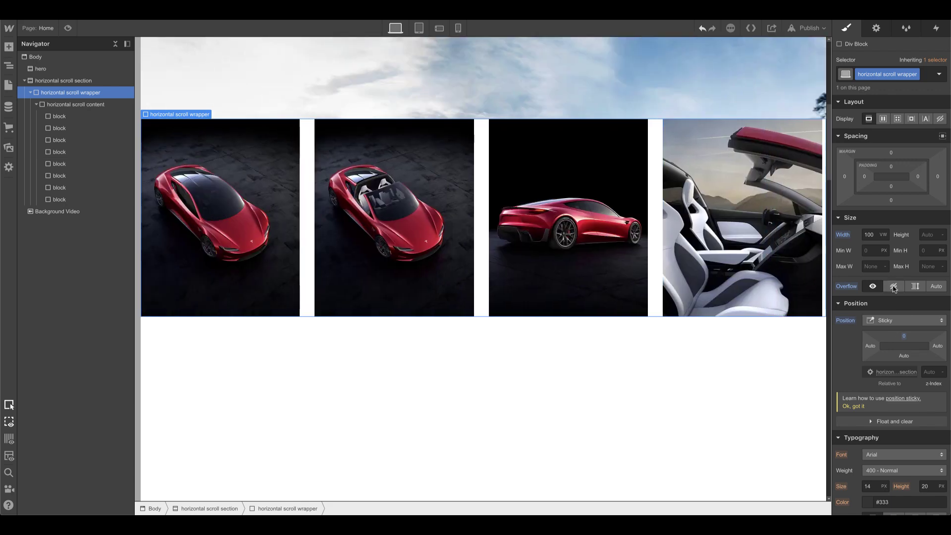
{"action": "scroll", "coordinate": [828, 144], "scroll_direction": "down", "scroll_amount": 1}
{"action": "left_click_drag", "start_coordinate": [828, 143], "coordinate": [832, 188]}
{"action": "left_click_drag", "start_coordinate": [831, 344], "coordinate": [830, 151]}
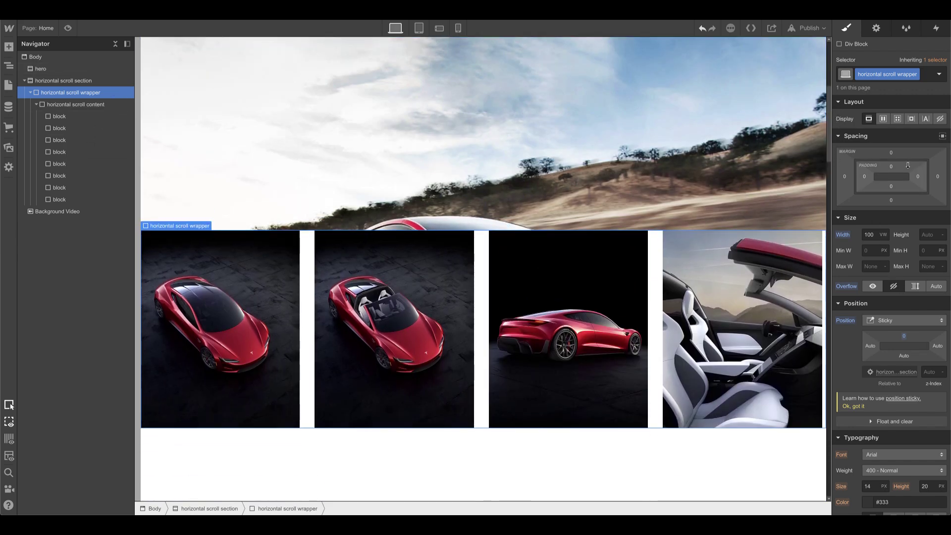
{"action": "left_click_drag", "start_coordinate": [909, 187], "coordinate": [909, 196]}
{"action": "mouse_move", "coordinate": [830, 137]}
{"action": "left_mouse_down"}
{"action": "mouse_move", "coordinate": [841, 467]}
{"action": "mouse_move", "coordinate": [826, 79]}
{"action": "mouse_move", "coordinate": [828, 127]}
{"action": "left_mouse_up"}
- Collapse the Navigator tree, then re-expand the horizontal scroll section and select the horizontal scroll wrapper
{"action": "left_click", "coordinate": [37, 105]}
{"action": "left_click", "coordinate": [31, 93]}
{"action": "left_click", "coordinate": [24, 80]}
{"action": "left_click", "coordinate": [63, 81]}
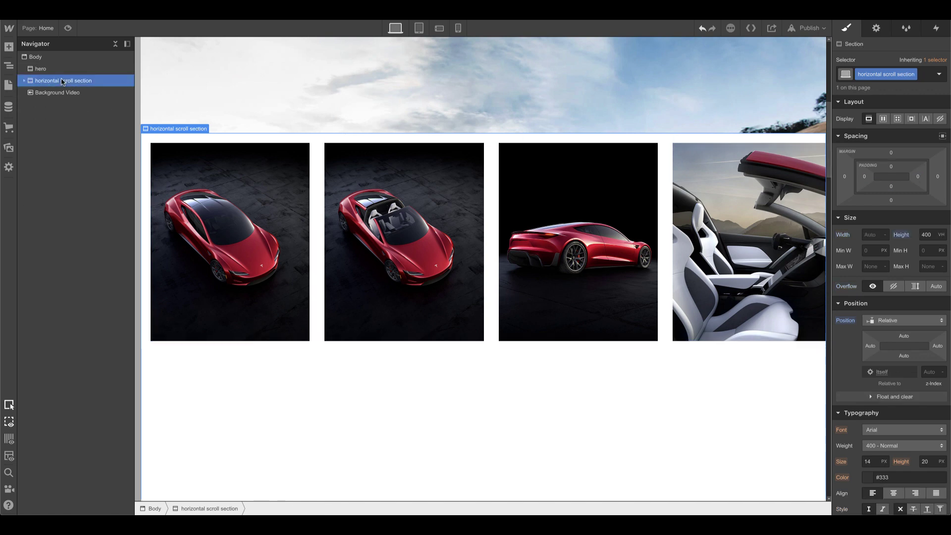
{"action": "left_click", "coordinate": [24, 81]}
{"action": "left_click", "coordinate": [71, 92]}
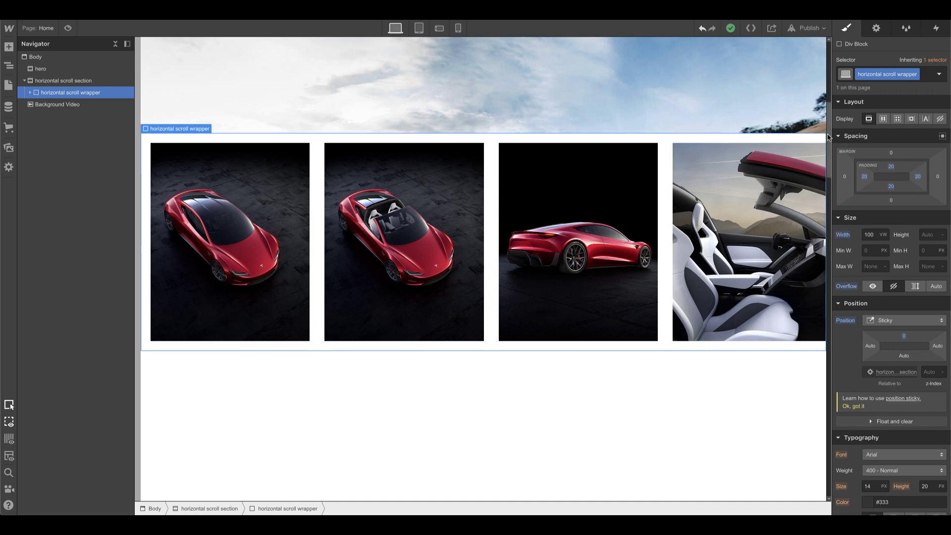
{"action": "mouse_move", "coordinate": [828, 138]}
{"action": "left_mouse_down"}
{"action": "mouse_move", "coordinate": [822, 434]}
{"action": "mouse_move", "coordinate": [813, 139]}
{"action": "left_mouse_up"}
- Expand the wrapper, select horizontal scroll content, and list its eight block children
{"action": "left_click", "coordinate": [30, 92]}
{"action": "left_click", "coordinate": [61, 104]}
{"action": "left_click", "coordinate": [35, 105]}
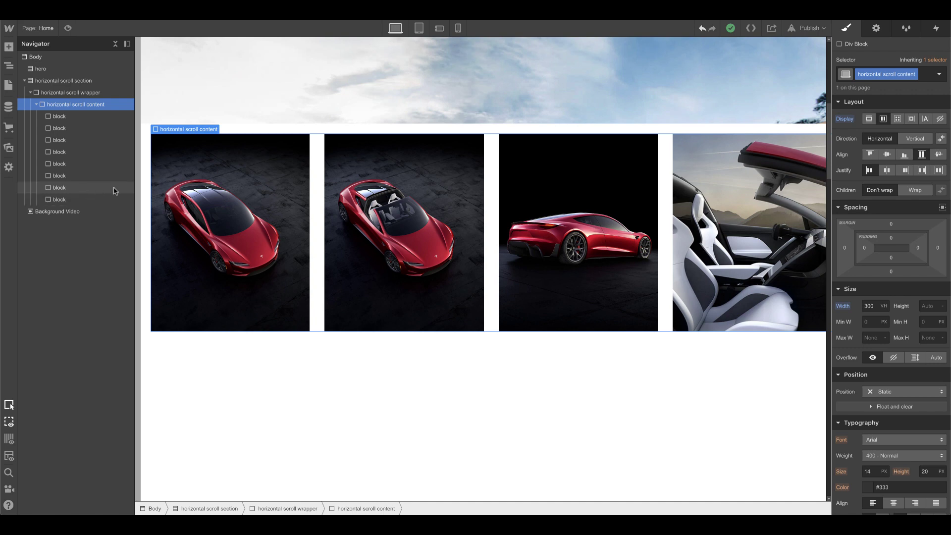
- In the Interactions panel, pick the horizontal scroll section as the trigger element
{"action": "left_click", "coordinate": [75, 80]}
{"action": "left_click", "coordinate": [937, 29]}
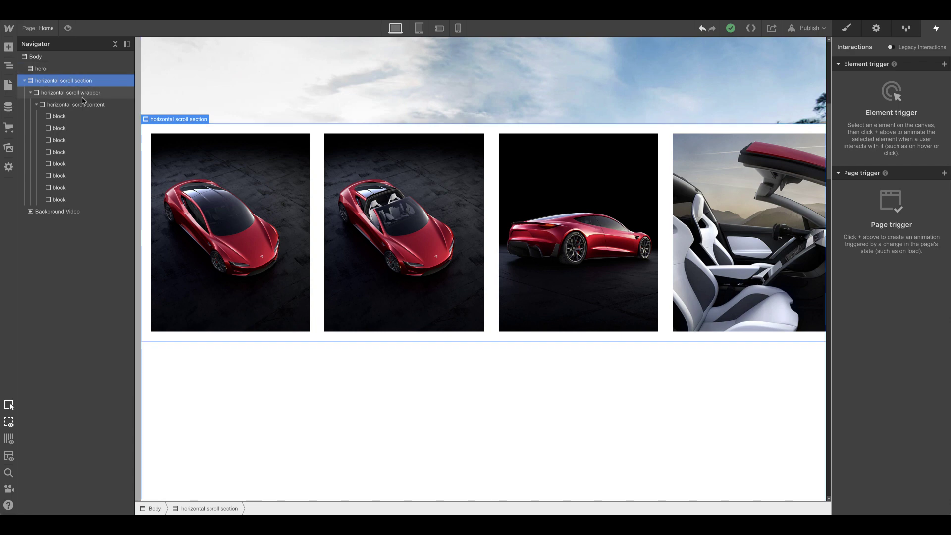
{"action": "left_click", "coordinate": [83, 105]}
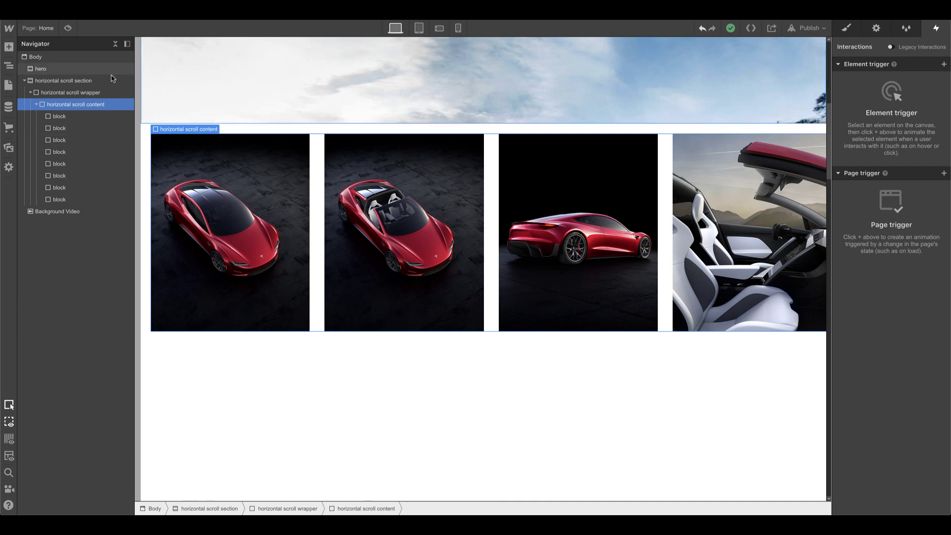
{"action": "left_click", "coordinate": [124, 83]}
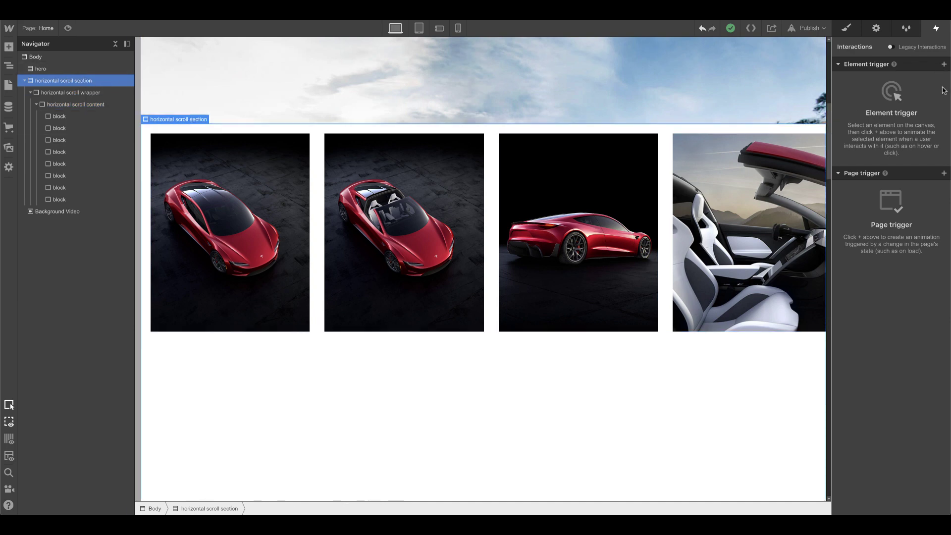
- Add a While scrolling in view trigger that plays a new scroll animation named 'horizontal scroll content'
{"action": "left_click", "coordinate": [944, 67]}
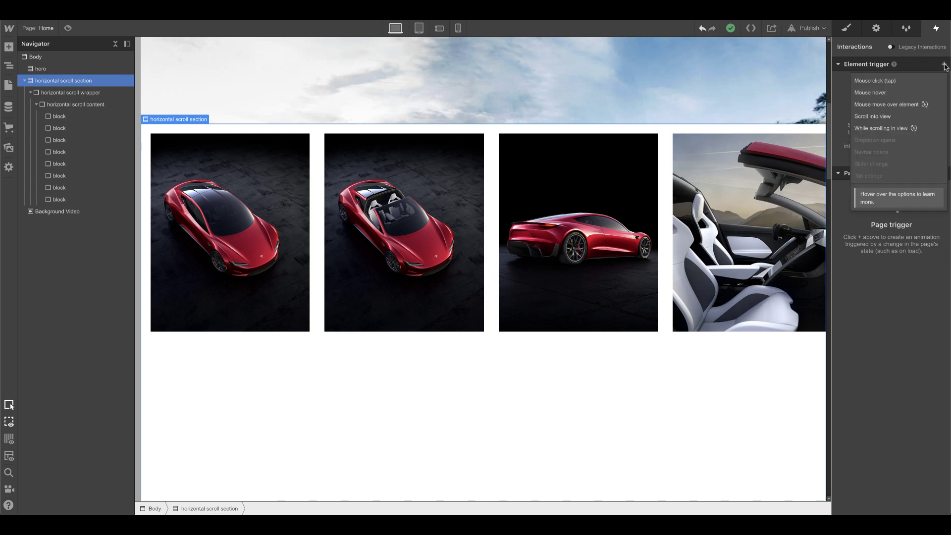
{"action": "left_click", "coordinate": [922, 128]}
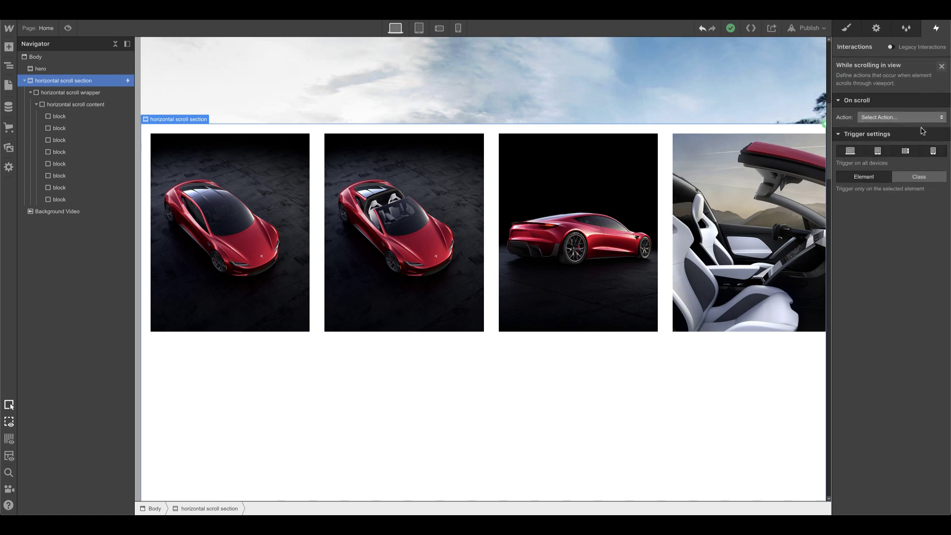
{"action": "left_click", "coordinate": [921, 119]}
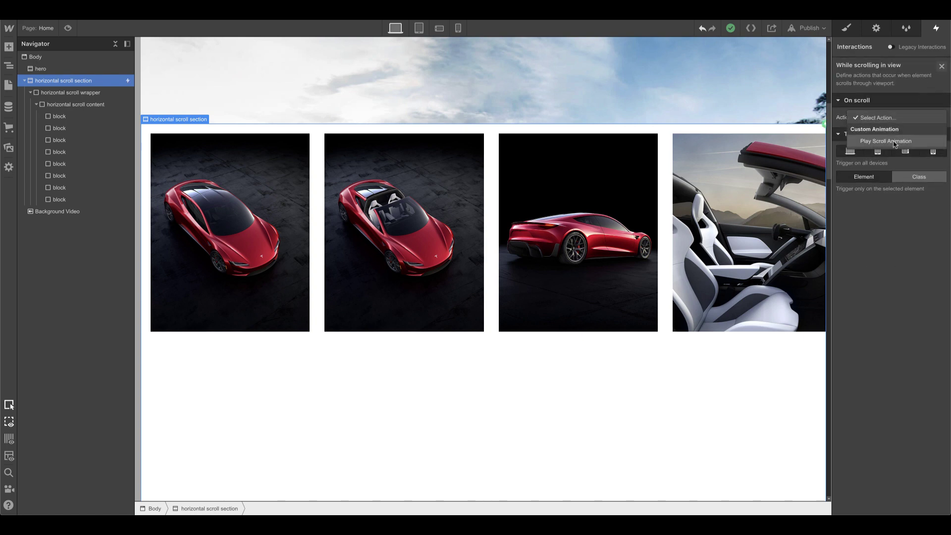
{"action": "left_click", "coordinate": [894, 141]}
{"action": "left_click", "coordinate": [941, 176]}
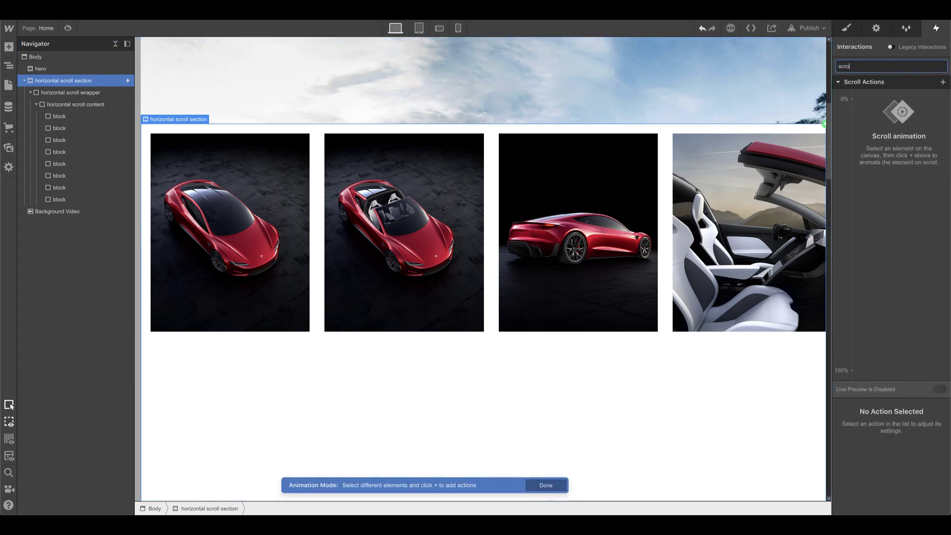
{"action": "type", "text": "horizontal scroll content"}
{"action": "key", "text": "Return"}
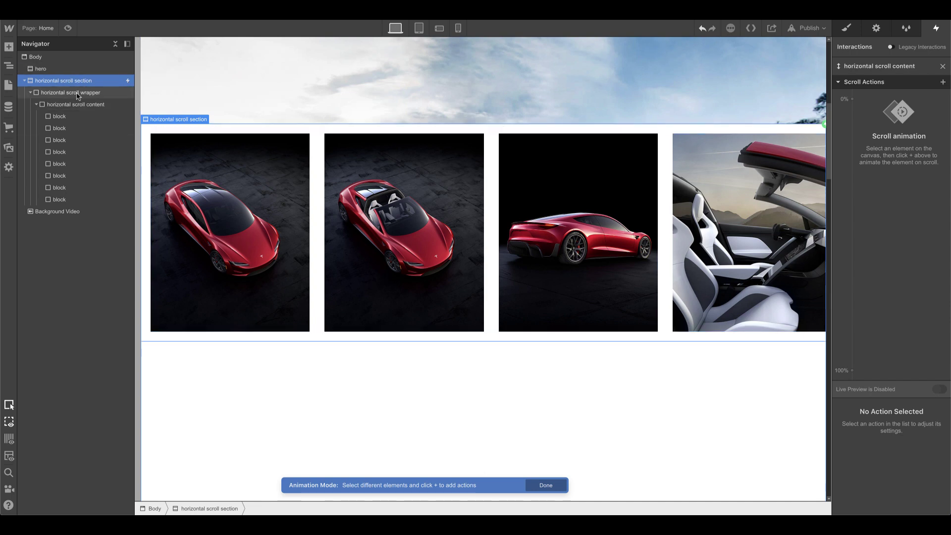
- Add a Move action on the horizontal scroll content, using % units
{"action": "left_click", "coordinate": [81, 105]}
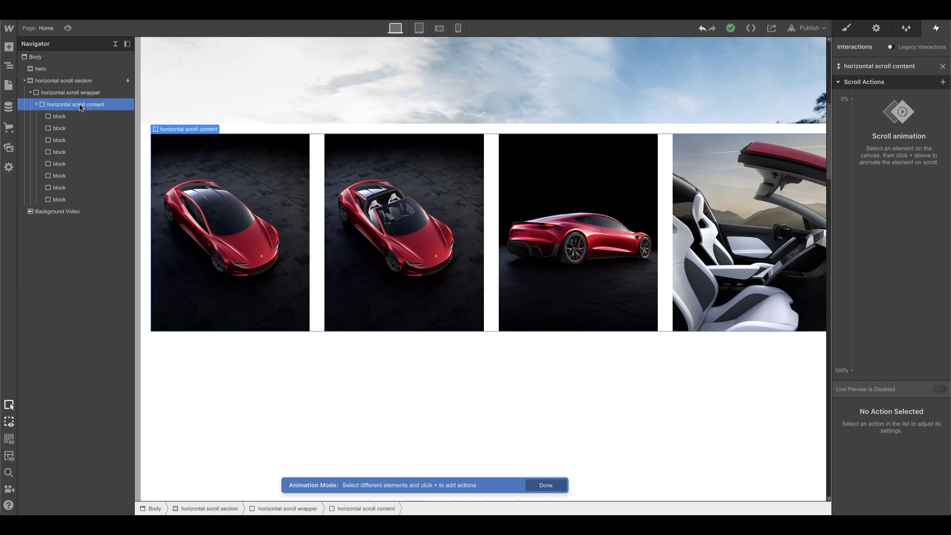
{"action": "left_click", "coordinate": [853, 99]}
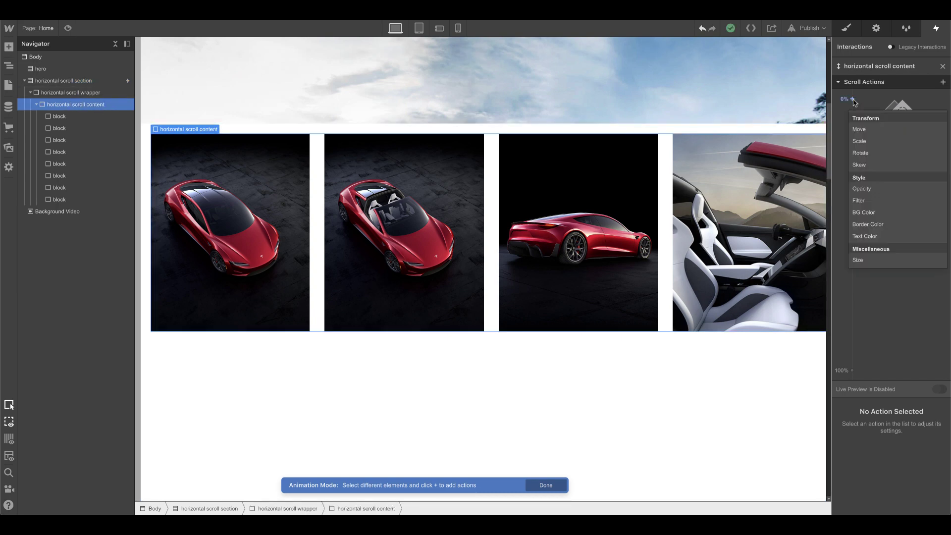
{"action": "left_click", "coordinate": [875, 132]}
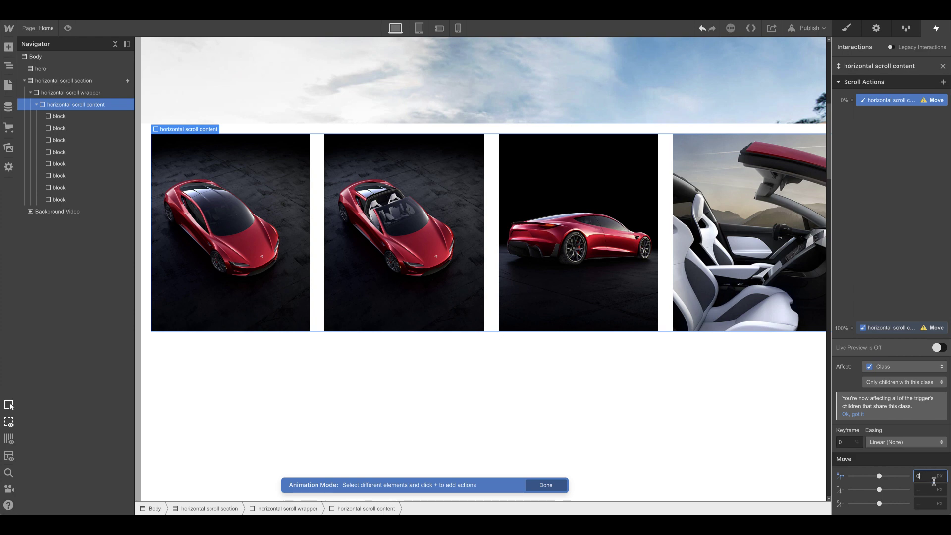
{"action": "type", "text": "%"}
- Set the 100% keyframe's Move X to -55%
{"action": "left_click", "coordinate": [902, 339]}
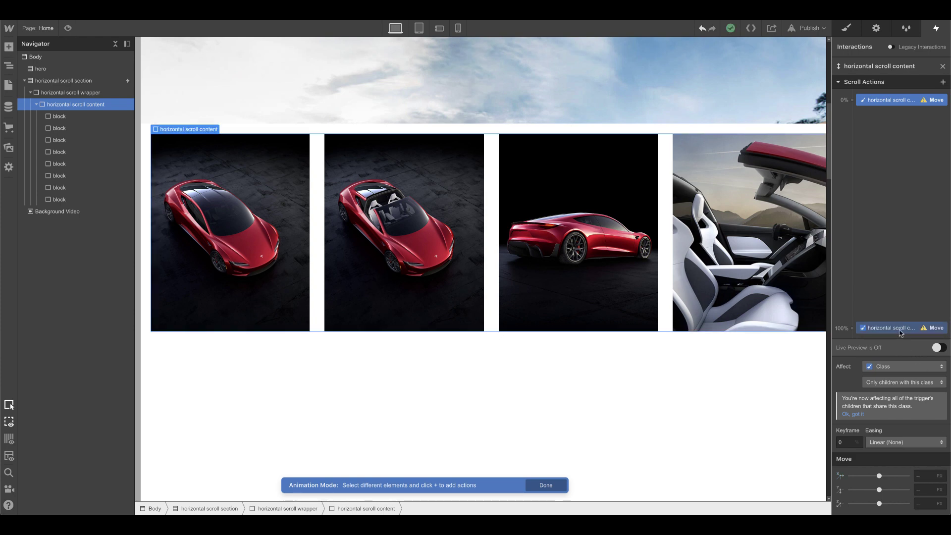
{"action": "left_click", "coordinate": [927, 475]}
{"action": "type", "text": "-100%"}
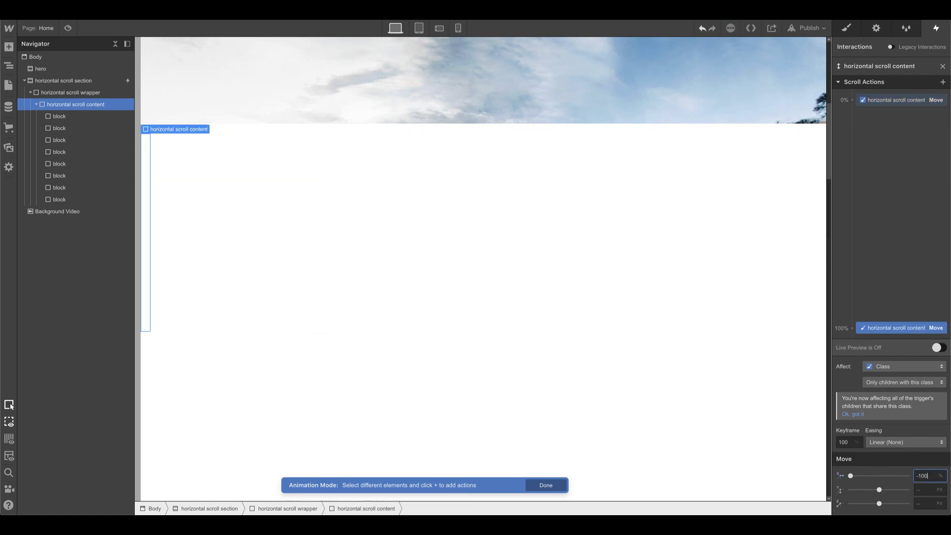
{"action": "left_click_drag", "start_coordinate": [851, 476], "coordinate": [865, 475]}
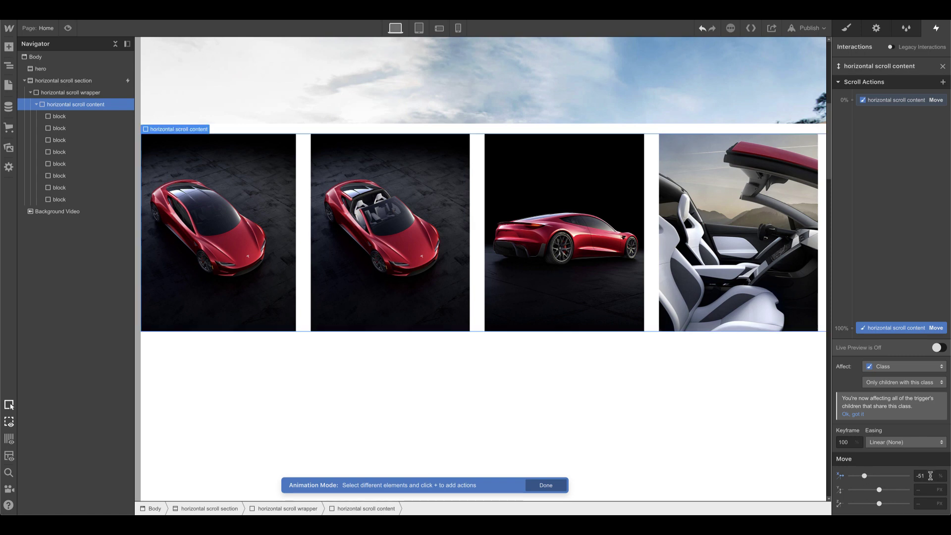
{"action": "key", "text": "BackSpace"}
{"action": "type", "text": "0"}
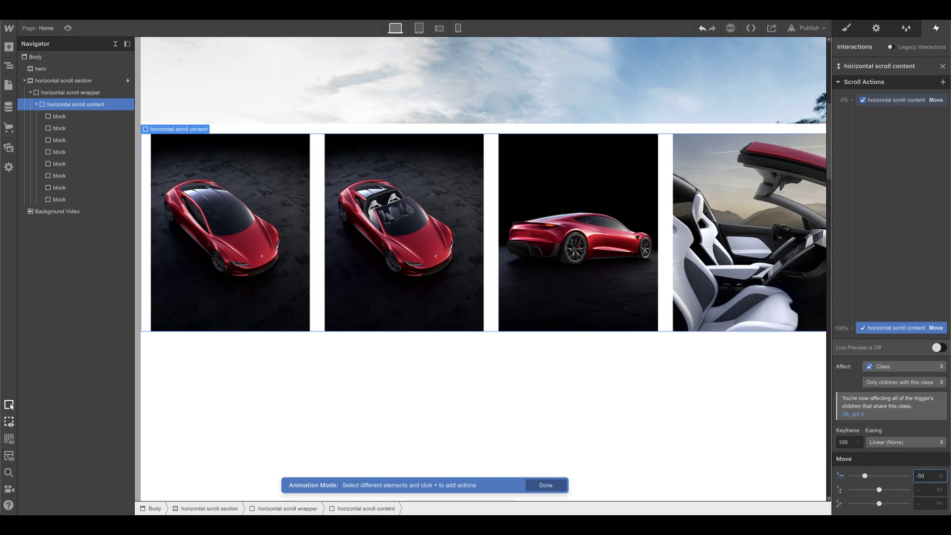
{"action": "key", "text": "BackSpace"}
{"action": "type", "text": "5"}
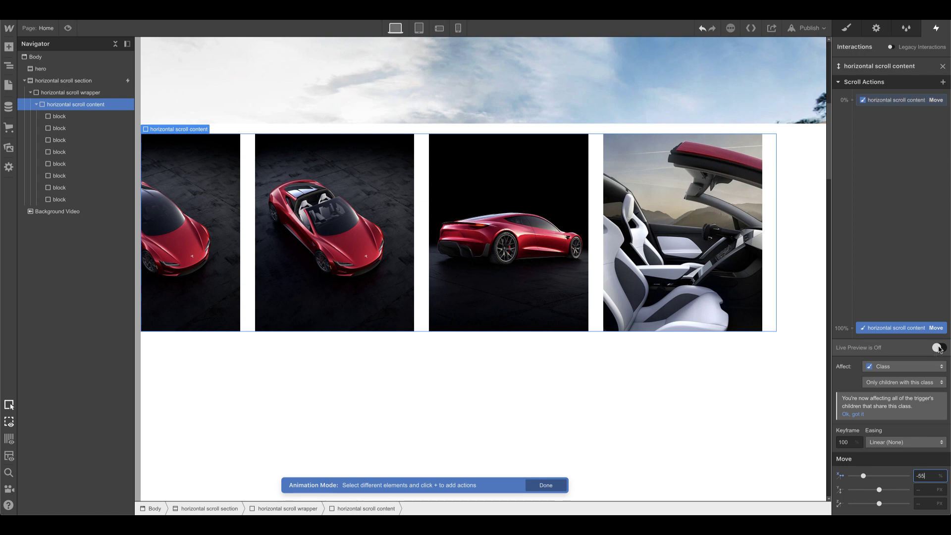
- Turn on Live Preview and move the start keyframe from 0% to 20%
{"action": "left_click", "coordinate": [939, 348]}
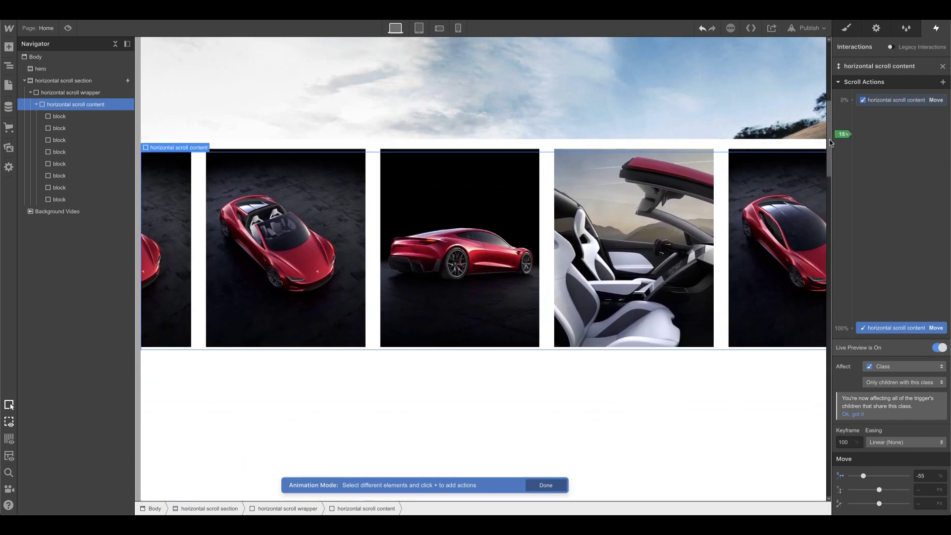
{"action": "mouse_move", "coordinate": [831, 143]}
{"action": "left_mouse_down"}
{"action": "mouse_move", "coordinate": [819, 303]}
{"action": "mouse_move", "coordinate": [827, 470]}
{"action": "mouse_move", "coordinate": [821, 120]}
{"action": "mouse_move", "coordinate": [827, 164]}
{"action": "left_mouse_up"}
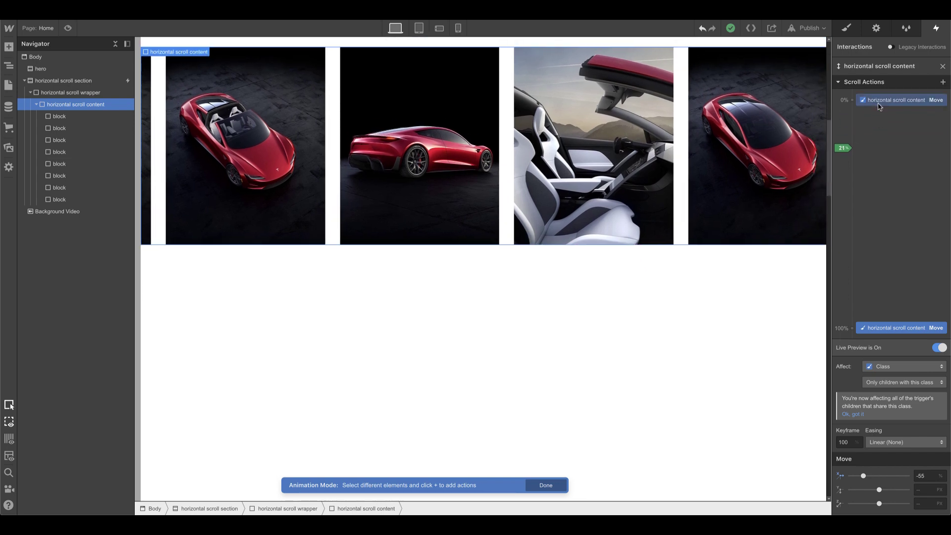
{"action": "left_click_drag", "start_coordinate": [891, 100], "coordinate": [875, 154]}
- Move the end keyframe from 100% to 80% with Live Preview on
{"action": "left_click_drag", "start_coordinate": [831, 231], "coordinate": [831, 334]}
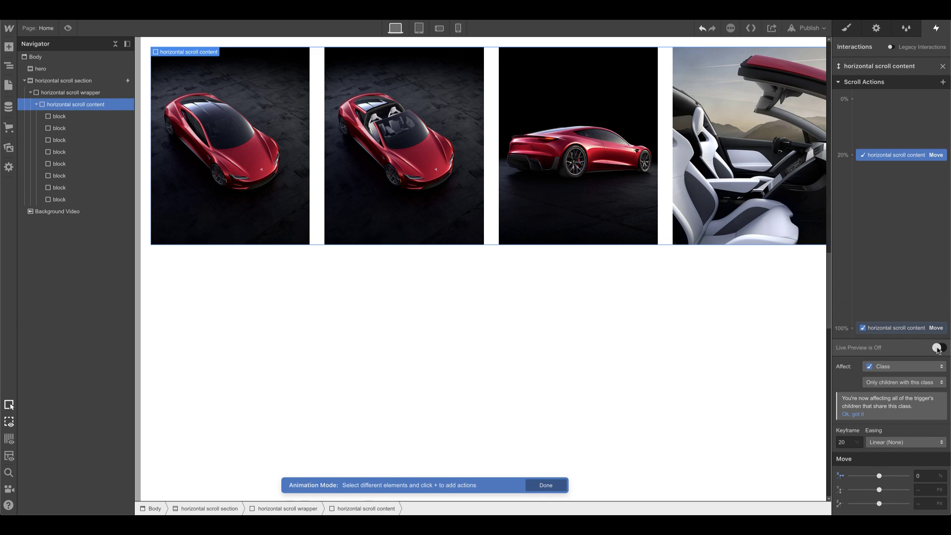
{"action": "left_click", "coordinate": [937, 348]}
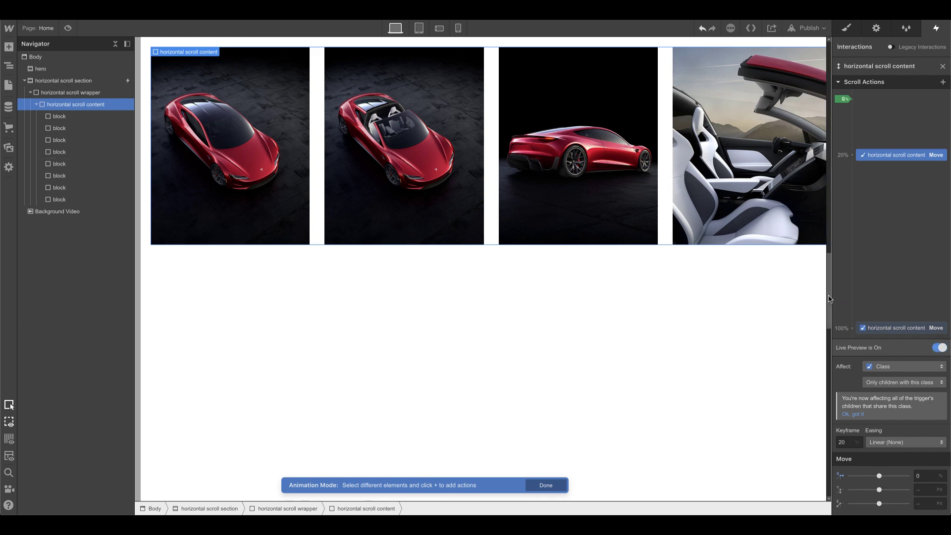
{"action": "left_click_drag", "start_coordinate": [831, 297], "coordinate": [826, 402]}
{"action": "left_click_drag", "start_coordinate": [889, 327], "coordinate": [887, 286]}
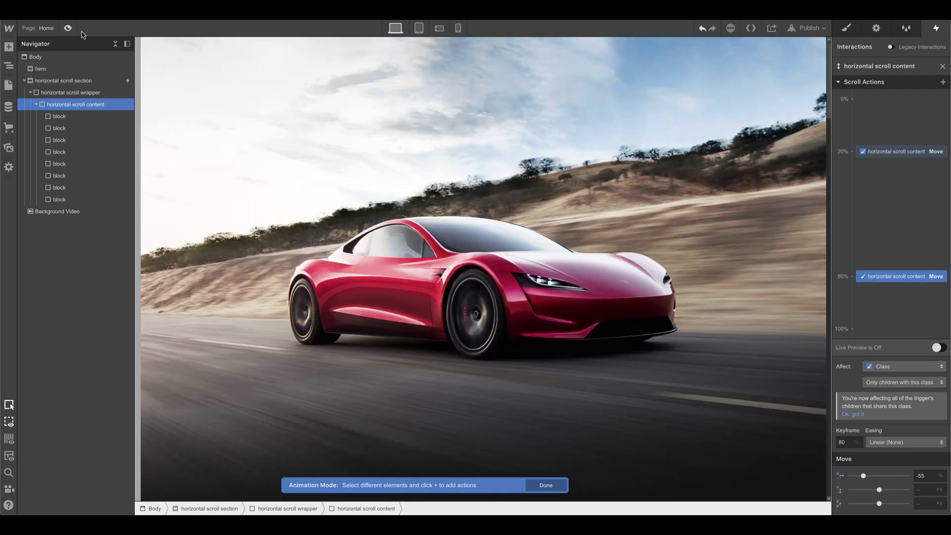
- Preview the page and scroll up and down to watch the car gallery slide sideways
{"action": "left_click", "coordinate": [68, 28]}
{"action": "left_click_drag", "start_coordinate": [946, 56], "coordinate": [926, 446]}
{"action": "scroll", "coordinate": [644, 297], "scroll_direction": "down", "scroll_amount": 10}
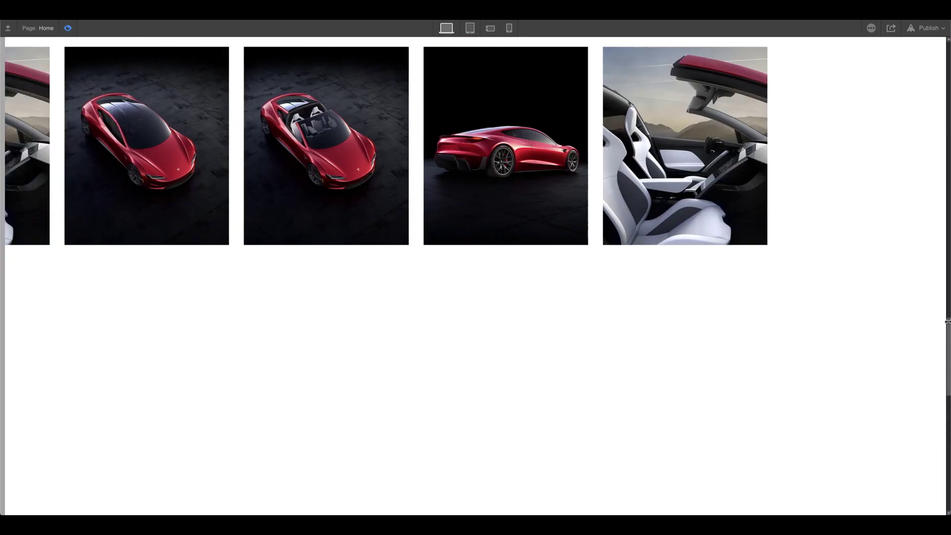
{"action": "scroll", "coordinate": [552, 255], "scroll_direction": "up", "scroll_amount": 3}
{"action": "scroll", "coordinate": [552, 254], "scroll_direction": "up", "scroll_amount": 5}
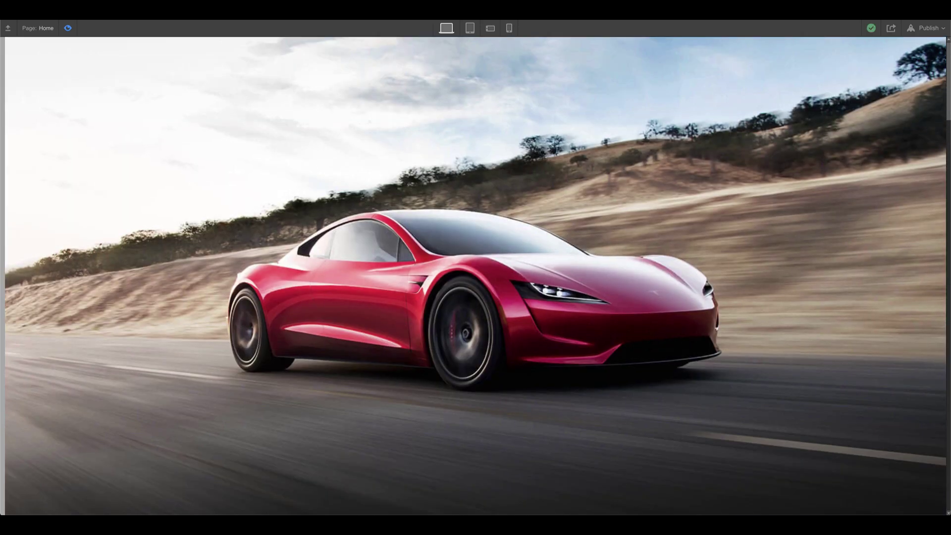
{"action": "scroll", "coordinate": [510, 133], "scroll_direction": "down", "scroll_amount": 5}
{"action": "scroll", "coordinate": [481, 133], "scroll_direction": "down", "scroll_amount": 3}
{"action": "scroll", "coordinate": [480, 132], "scroll_direction": "up", "scroll_amount": 3}
{"action": "scroll", "coordinate": [480, 132], "scroll_direction": "up", "scroll_amount": 5}
- Exit preview mode and return to the Designer
{"action": "left_click", "coordinate": [68, 28]}
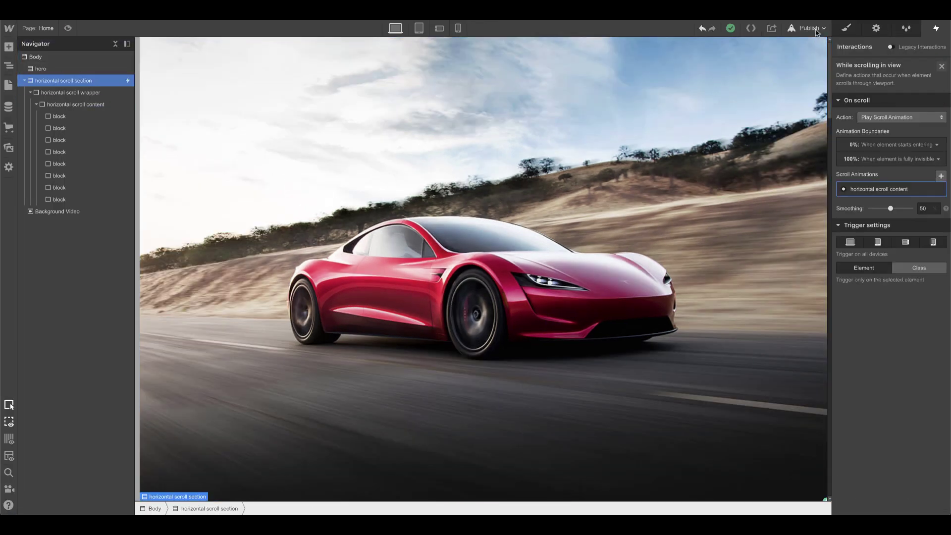